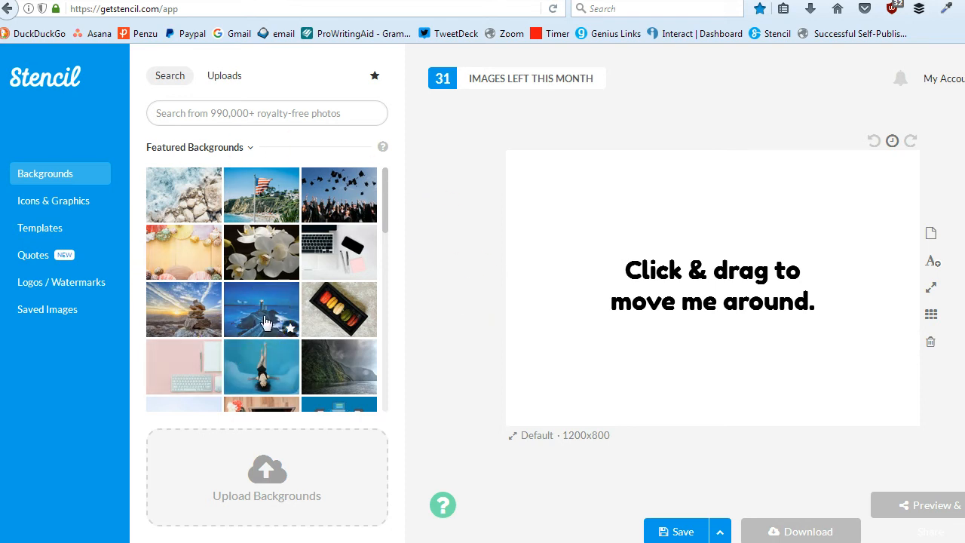
# Step: Search the royalty-free background photos for "rabbit"
pyautogui.moveTo(265, 323); pyautogui.dragTo(400, 239)
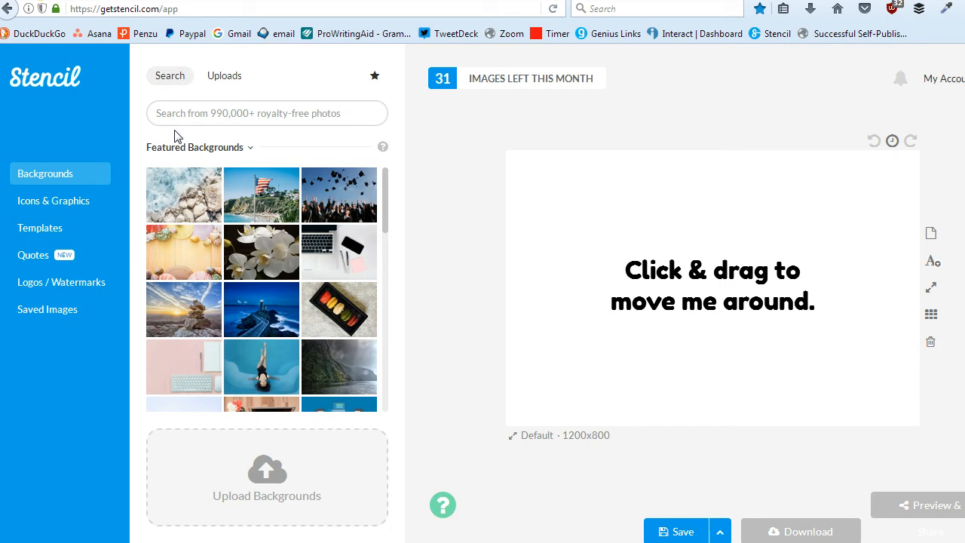
pyautogui.click(196, 110)
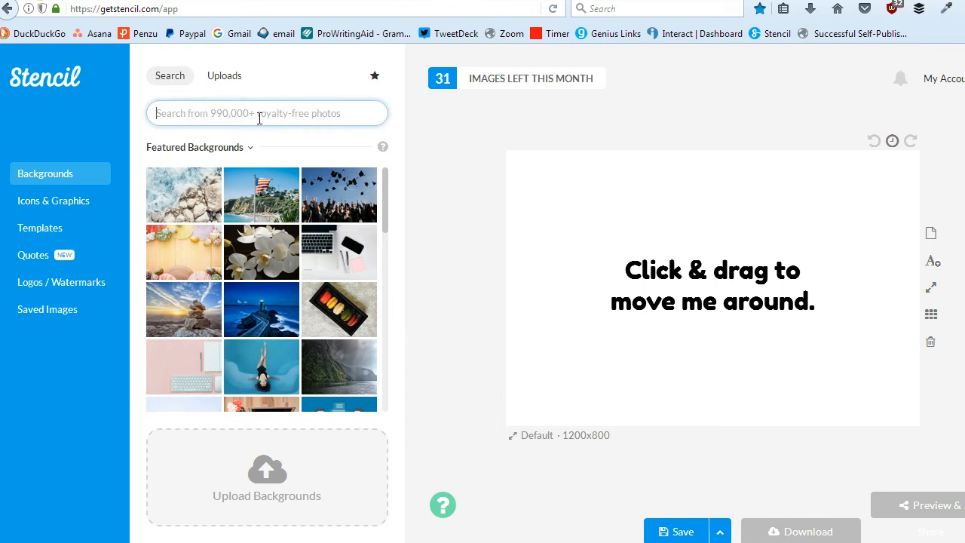
pyautogui.write('rabbit')
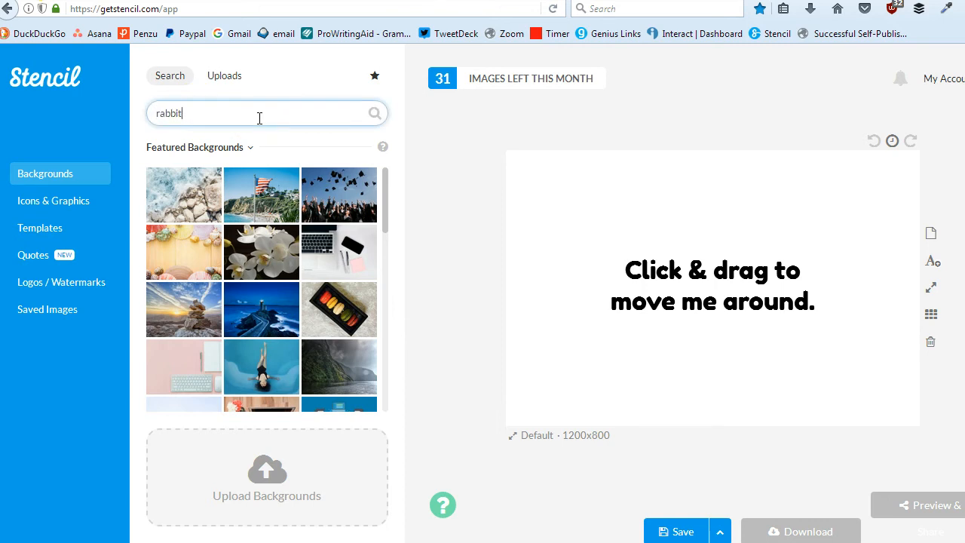
pyautogui.press('Return')
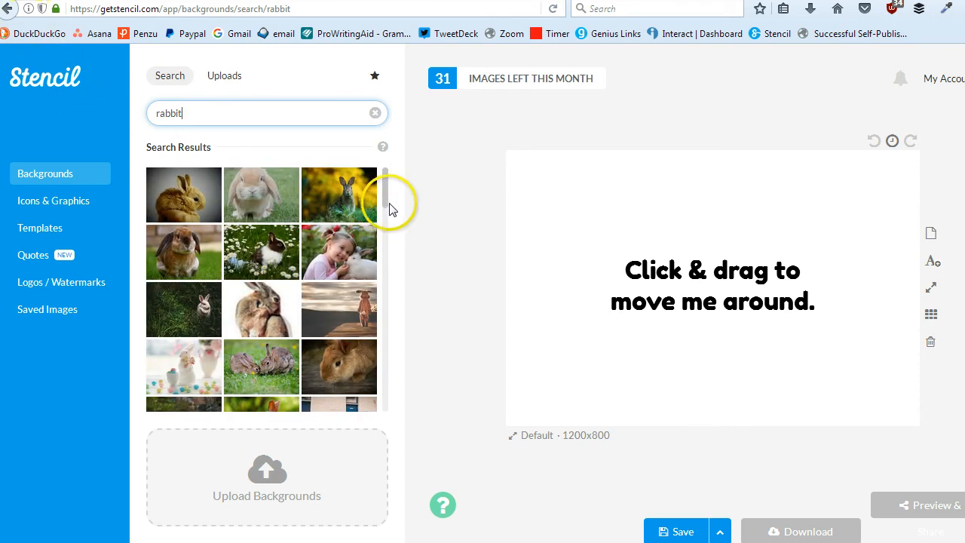
# Step: Browse the rabbit photos and set the front-facing, light-brown lop-eared rabbit on grass as the image background
pyautogui.moveTo(387, 199); pyautogui.dragTo(387, 359)
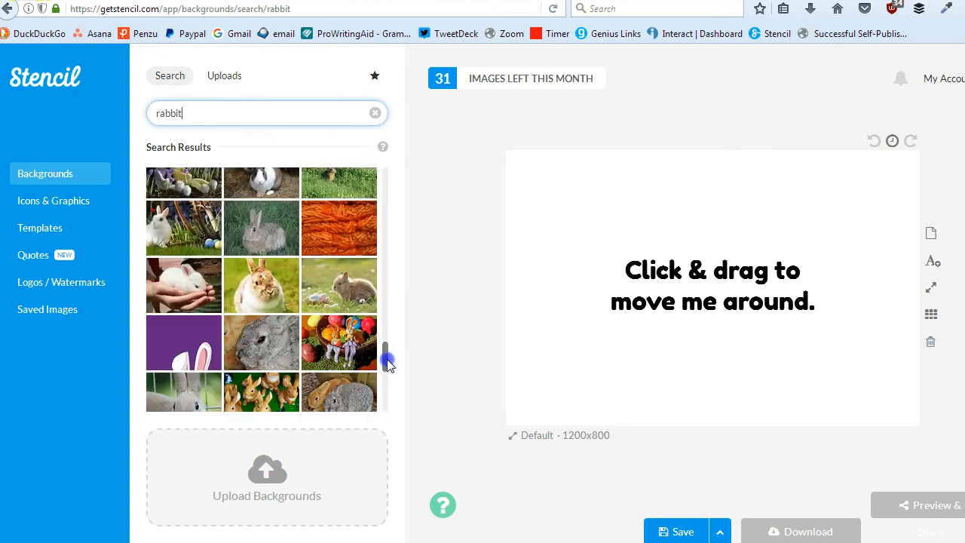
pyautogui.moveTo(387, 363); pyautogui.dragTo(389, 388)
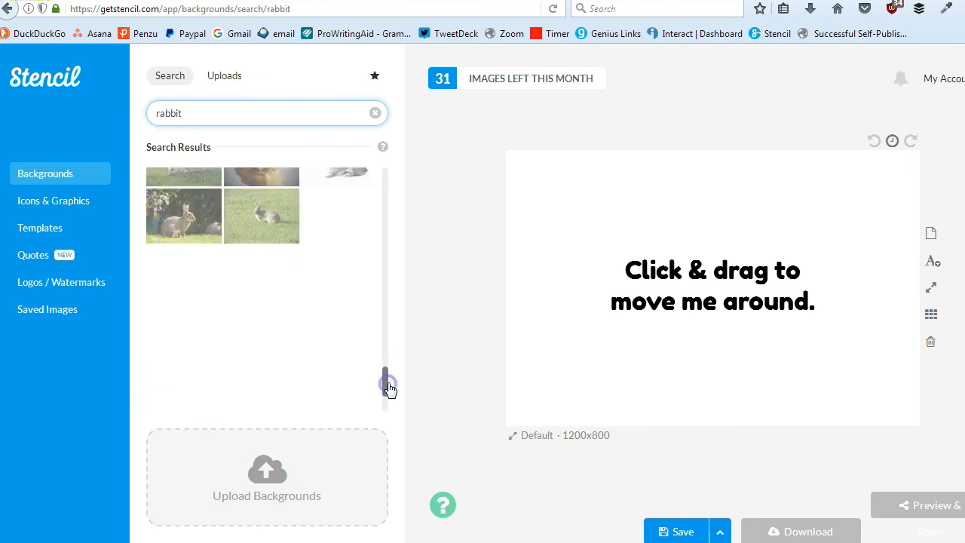
pyautogui.click(386, 383)
pyautogui.click(386, 384)
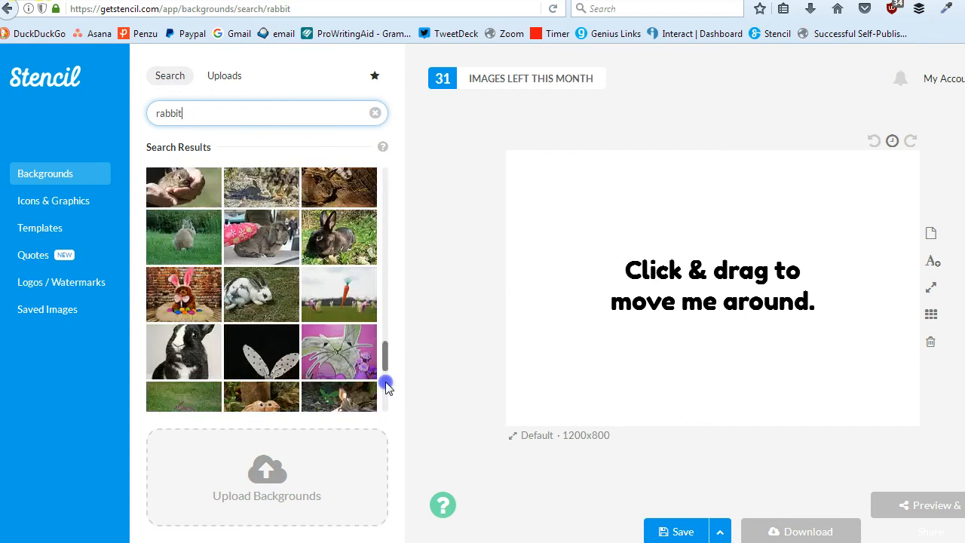
pyautogui.click(386, 383)
pyautogui.click(386, 383)
pyautogui.moveTo(386, 374); pyautogui.dragTo(386, 168)
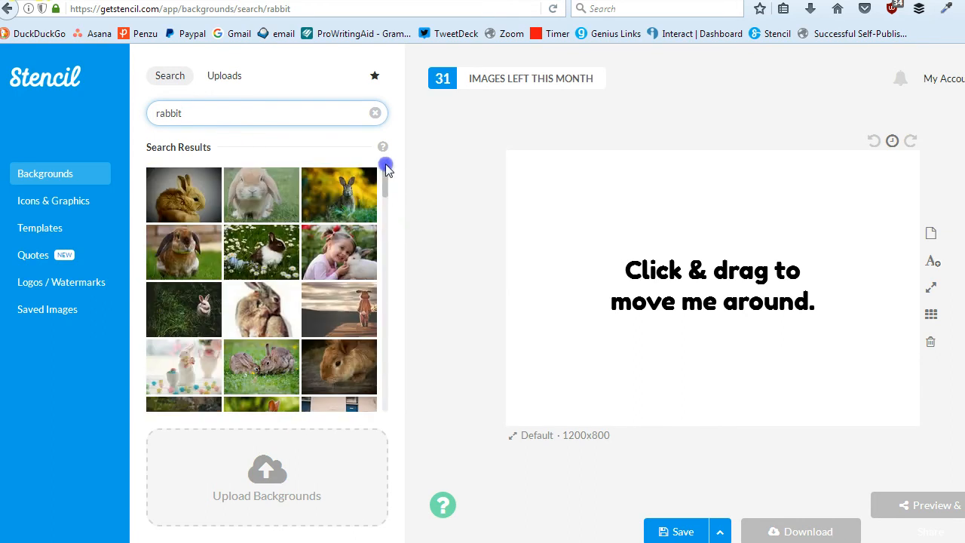
pyautogui.click(249, 190)
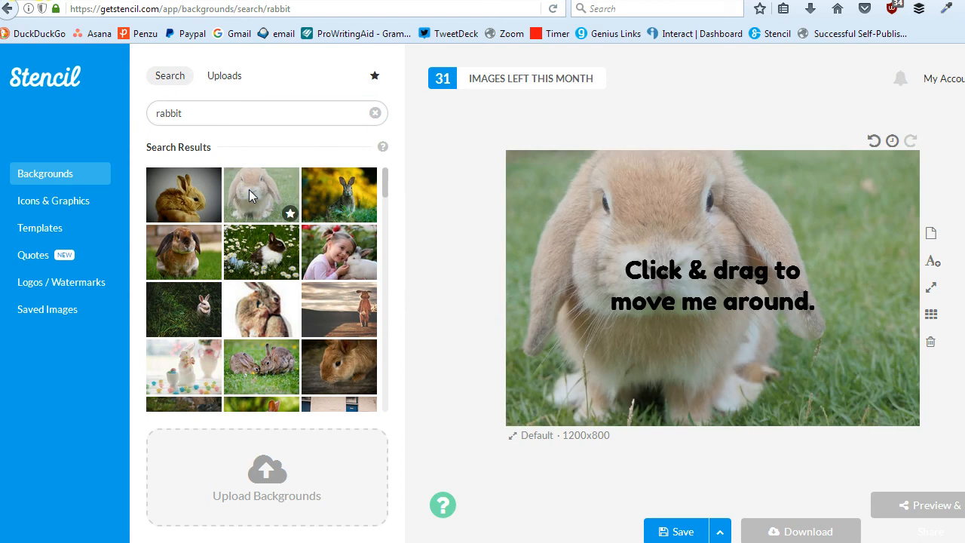
# Step: Replace the placeholder text on the image with "Feeding Your Rabbit To Keep Him Happy & Healthy"
pyautogui.click(684, 296)
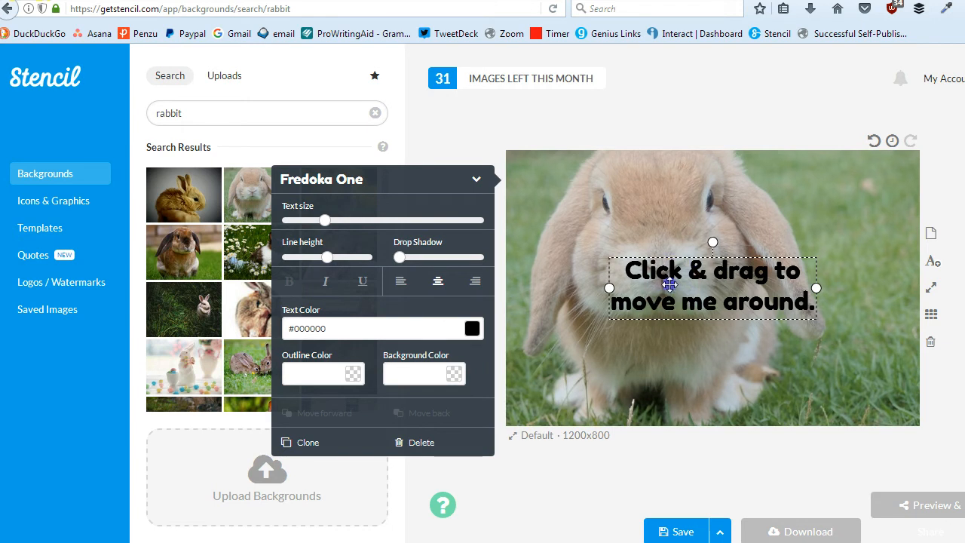
pyautogui.click(627, 270)
pyautogui.moveTo(626, 271); pyautogui.dragTo(815, 303)
pyautogui.write('Feeding Your ')
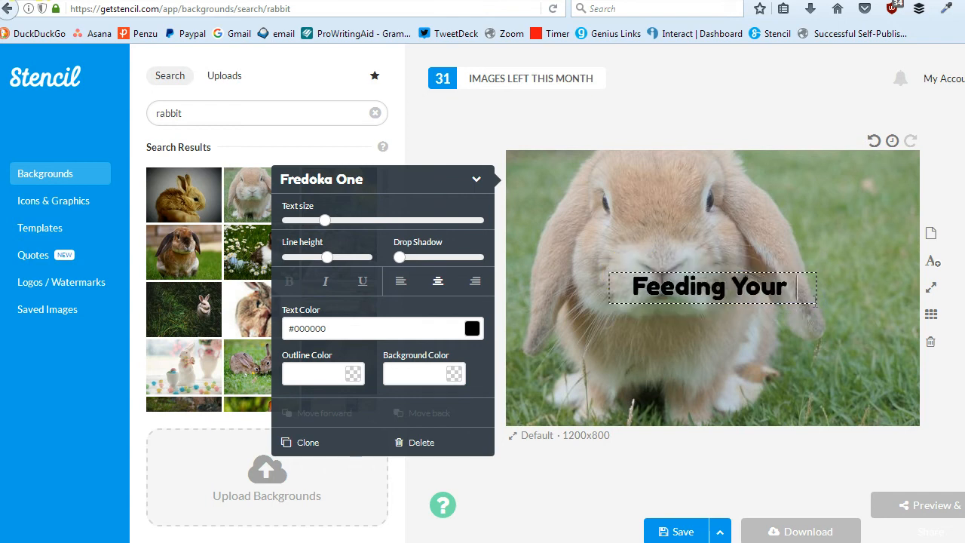
pyautogui.write('Rabbit T')
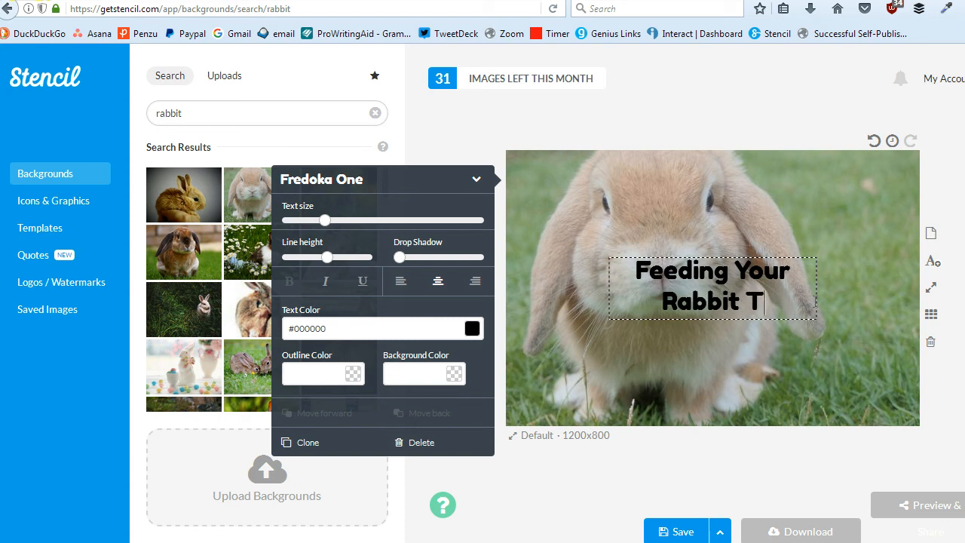
pyautogui.write('o Keep Him ')
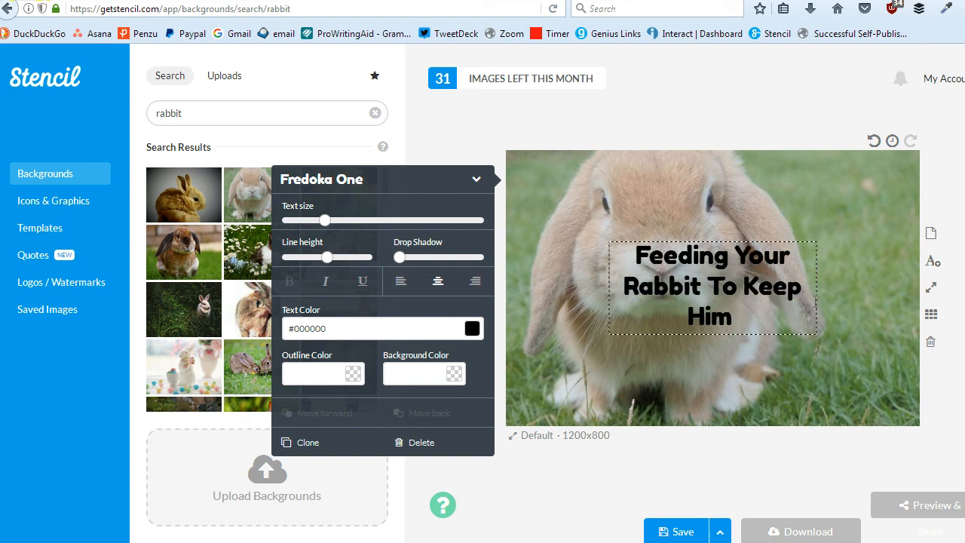
pyautogui.write('Happy & Healthy')
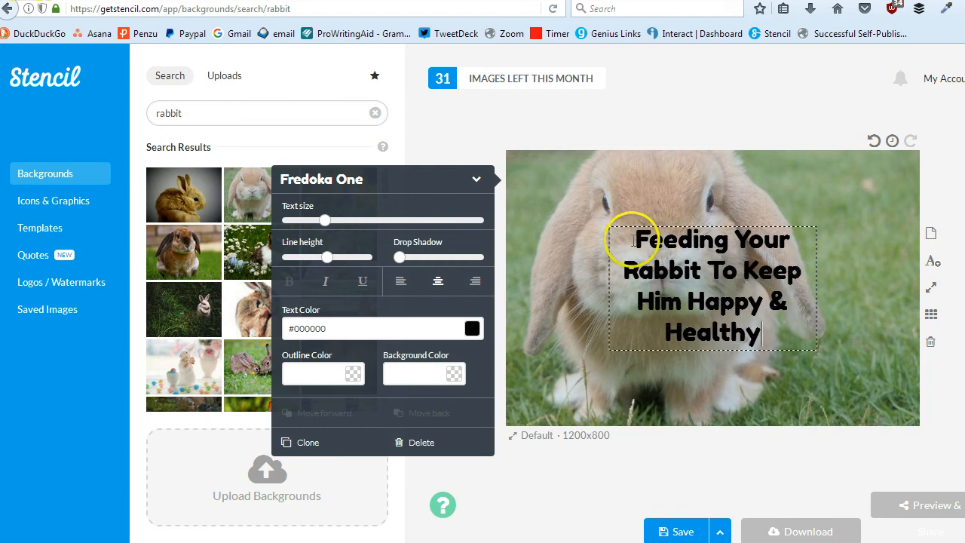
# Step: Set the title's text color to white, #ffffff
pyautogui.moveTo(628, 242)
pyautogui.mouseDown()
pyautogui.moveTo(742, 243)
pyautogui.moveTo(798, 294)
pyautogui.moveTo(797, 323)
pyautogui.mouseUp()
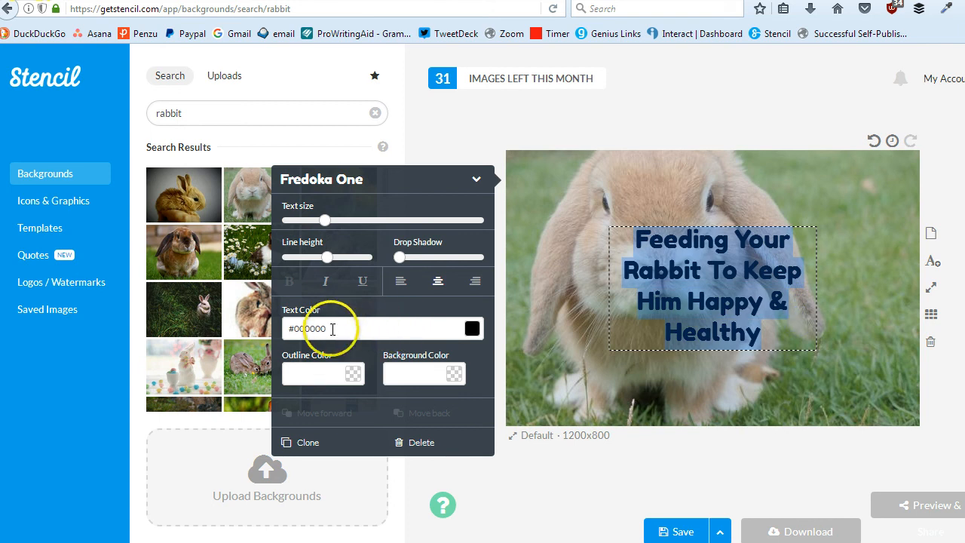
pyautogui.moveTo(332, 326); pyautogui.dragTo(294, 328)
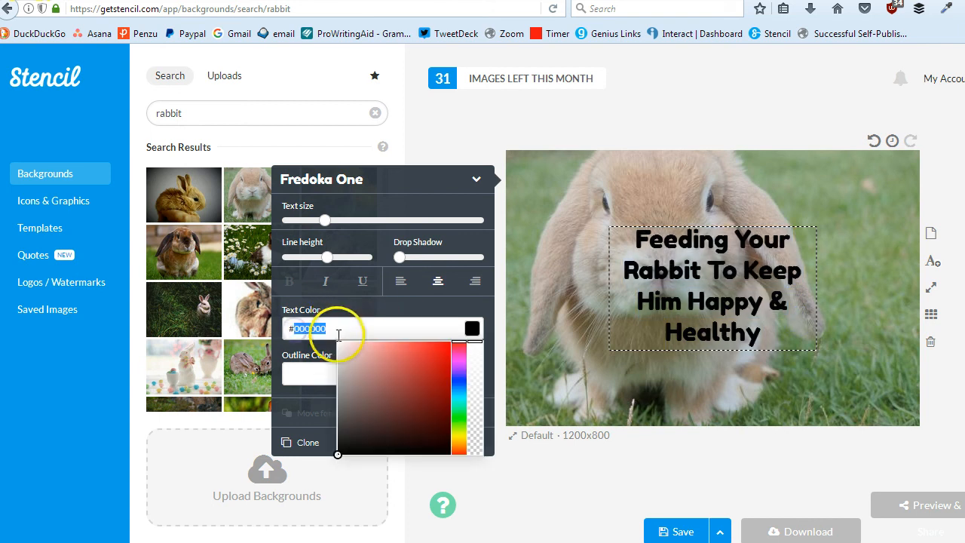
pyautogui.write('#ffffff')
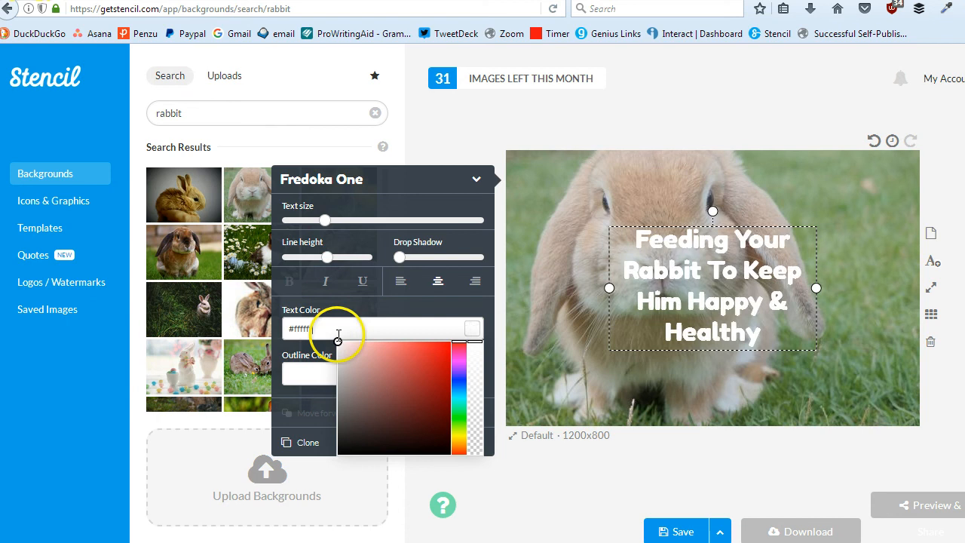
pyautogui.press('Return')
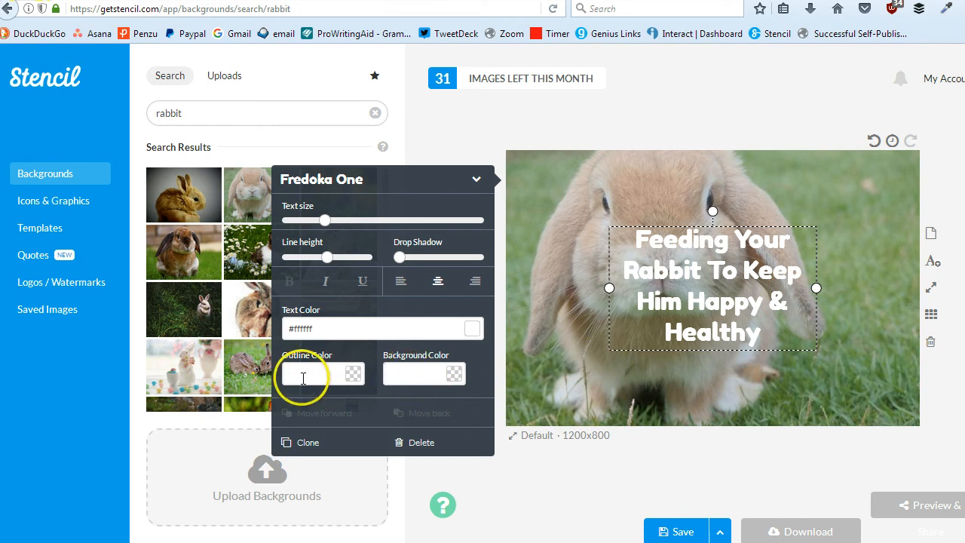
# Step: Give the title an orange background color, #ed5a11, and extend it to full width
pyautogui.click(453, 381)
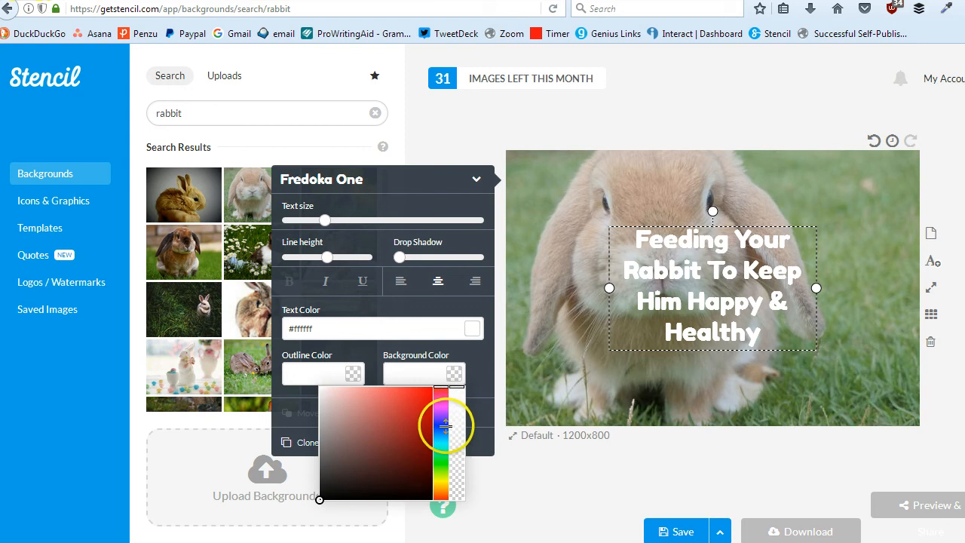
pyautogui.moveTo(441, 434)
pyautogui.mouseDown()
pyautogui.moveTo(442, 496)
pyautogui.moveTo(425, 395)
pyautogui.mouseUp()
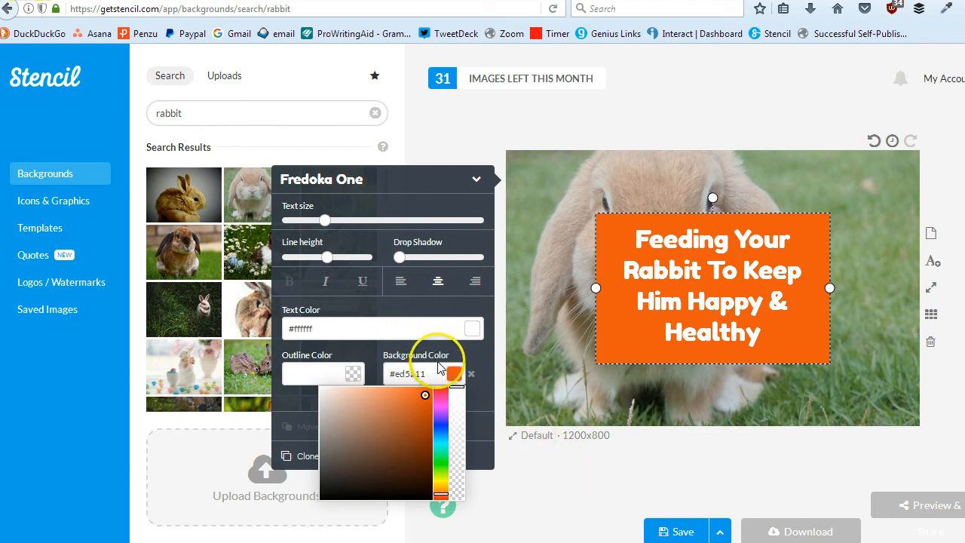
pyautogui.click(465, 366)
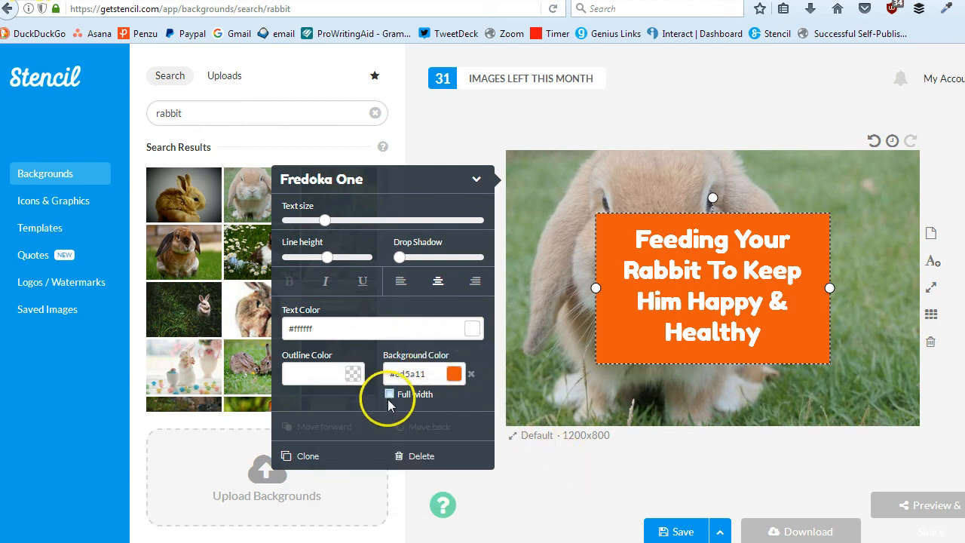
pyautogui.click(389, 395)
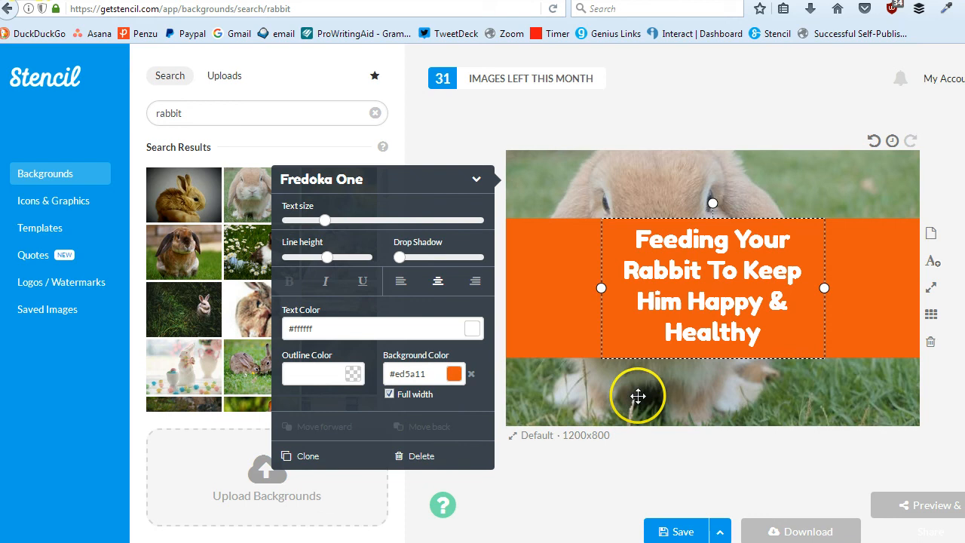
# Step: Widen the title's text box on both sides so it wraps onto two lines, and change its font to Inconsolata
pyautogui.moveTo(599, 288); pyautogui.dragTo(536, 289)
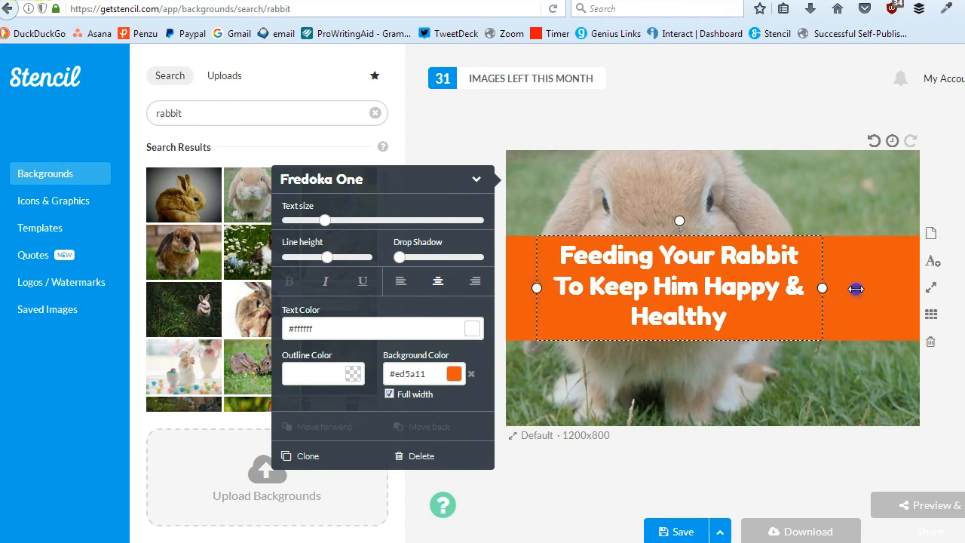
pyautogui.moveTo(856, 288); pyautogui.dragTo(877, 288)
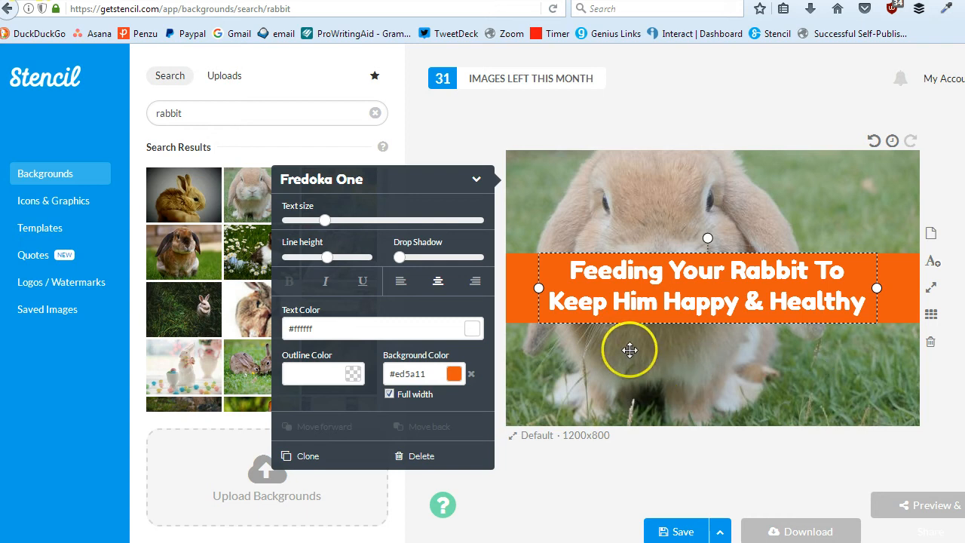
pyautogui.click(478, 181)
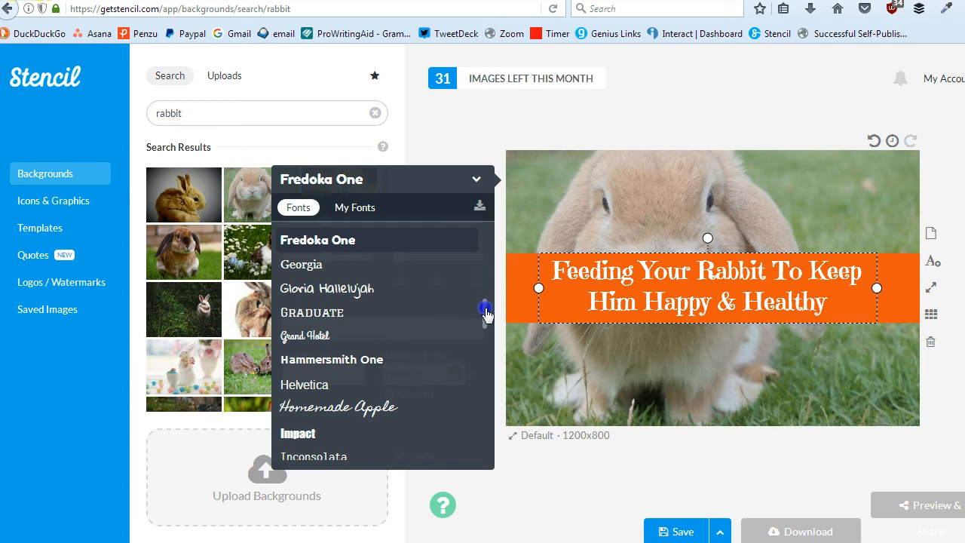
pyautogui.moveTo(486, 313); pyautogui.dragTo(487, 318)
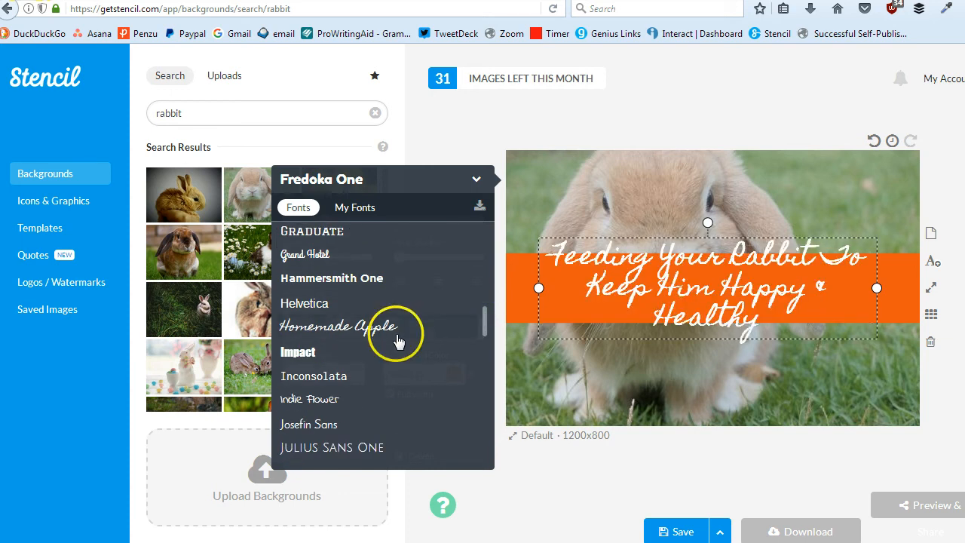
pyautogui.click(377, 384)
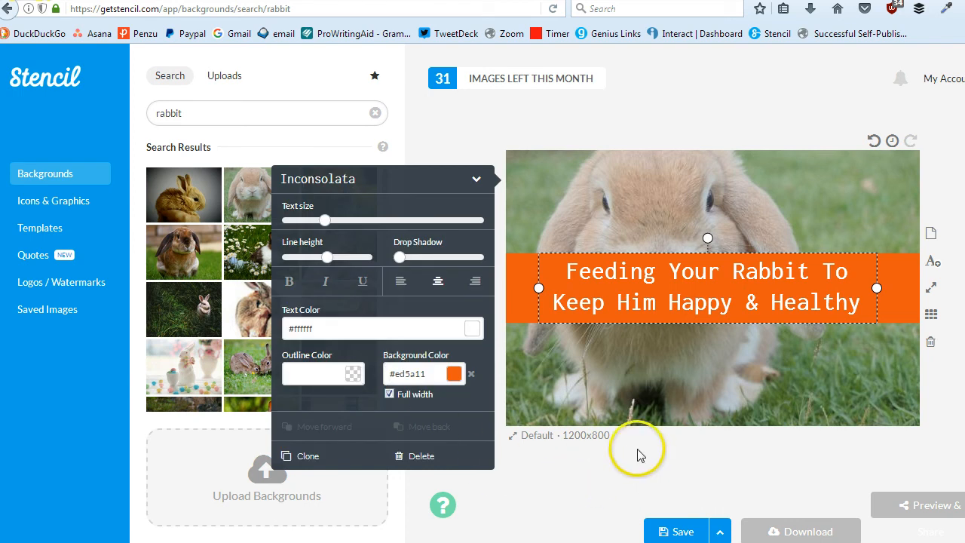
# Step: Move the title banner to the lower part of the photo, then shrink and widen its text to fit on one line
pyautogui.moveTo(648, 289); pyautogui.dragTo(657, 374)
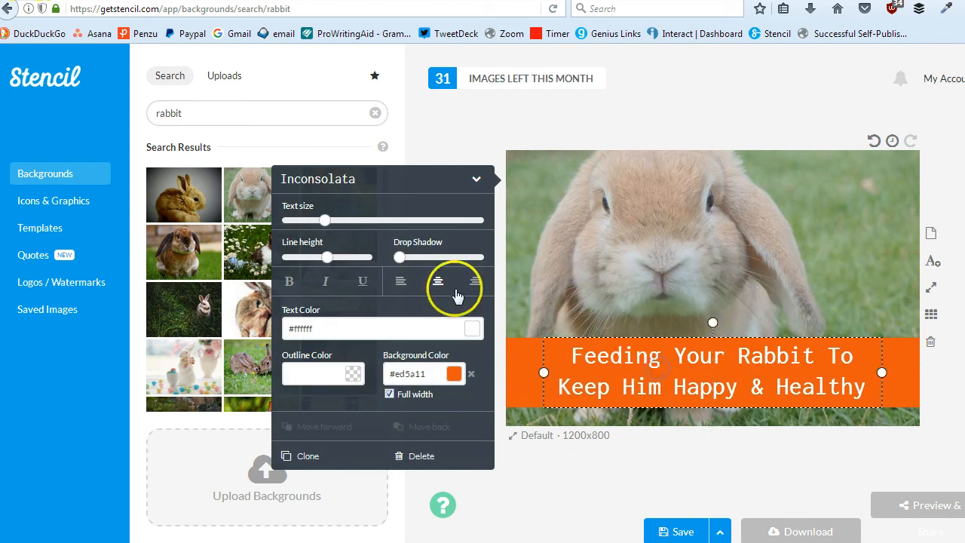
pyautogui.moveTo(324, 227); pyautogui.dragTo(313, 225)
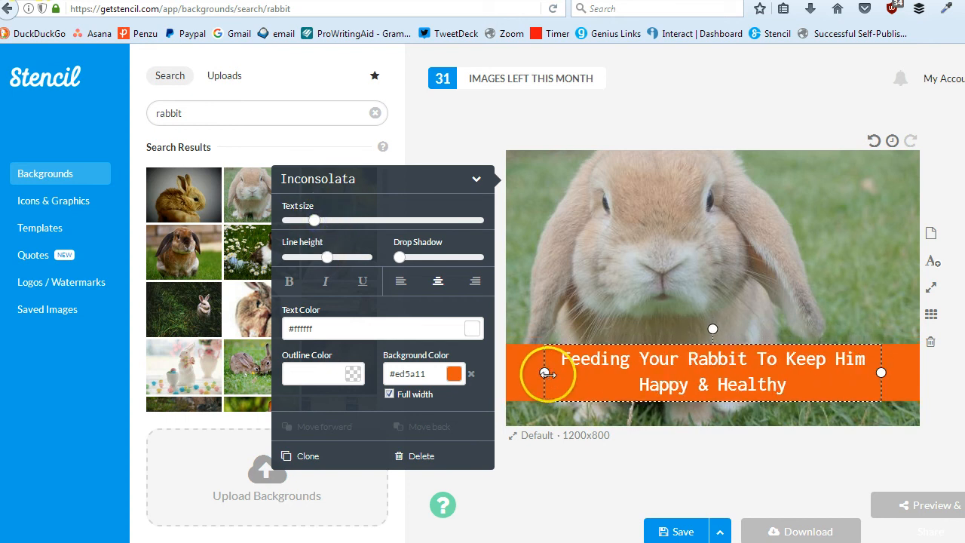
pyautogui.moveTo(545, 372); pyautogui.dragTo(505, 373)
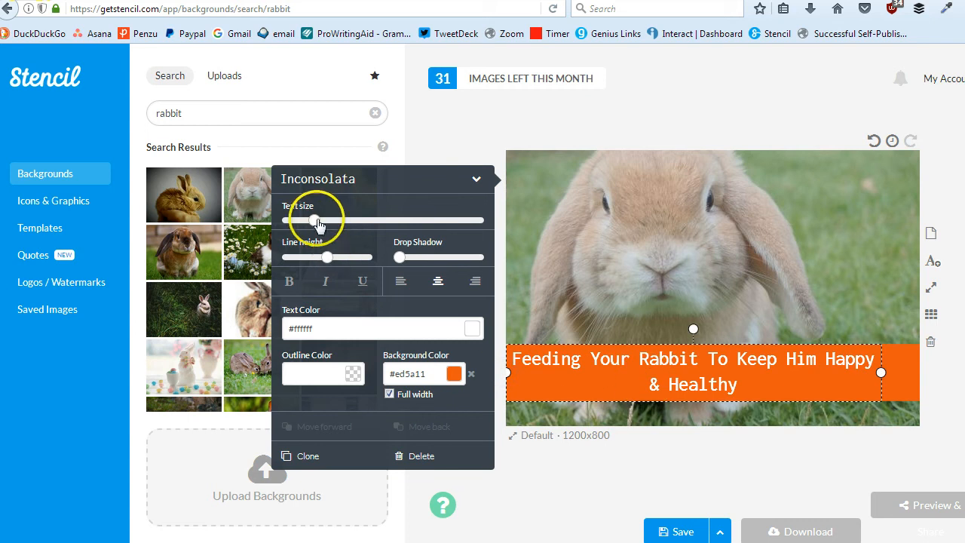
pyautogui.moveTo(315, 220); pyautogui.dragTo(305, 222)
pyautogui.moveTo(880, 373); pyautogui.dragTo(905, 380)
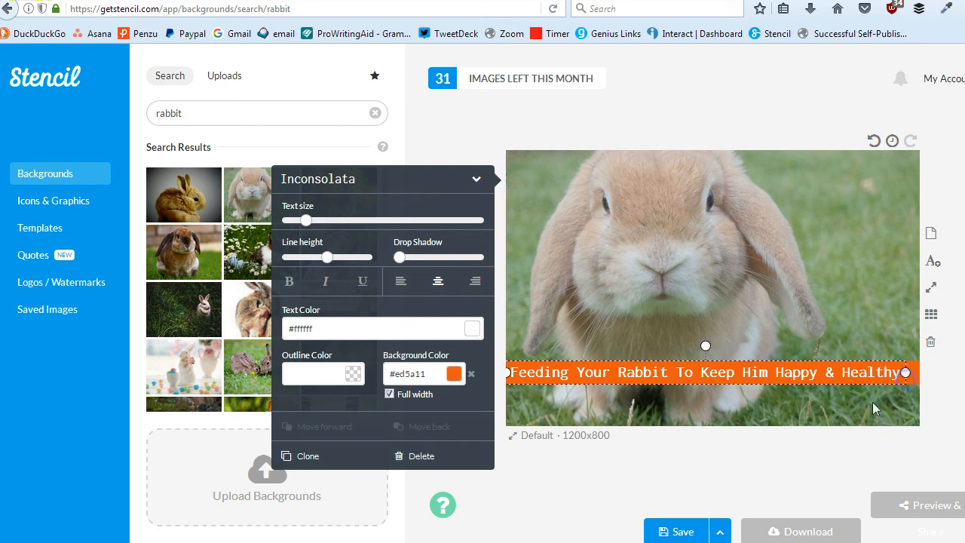
# Step: Centre the title banner horizontally on the image
pyautogui.click(754, 456)
pyautogui.click(703, 372)
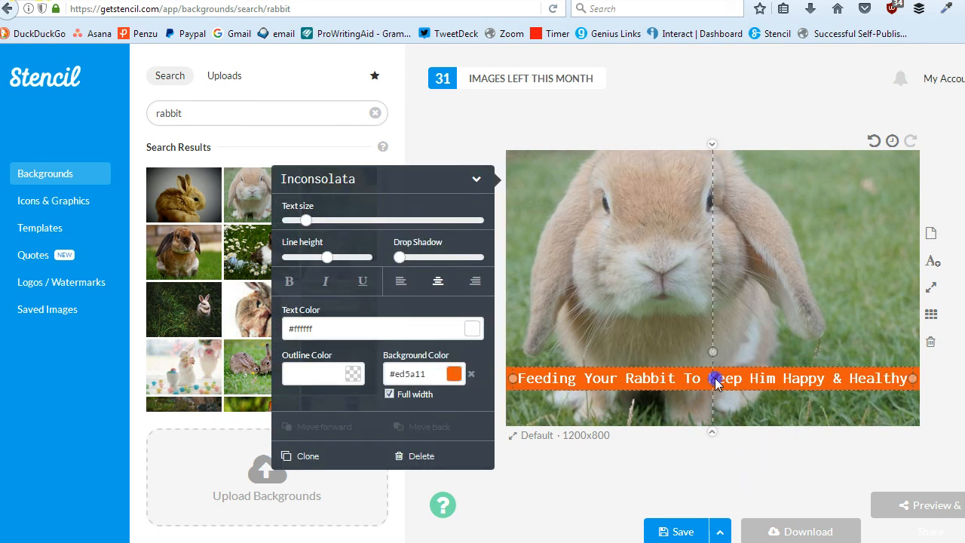
pyautogui.moveTo(718, 373); pyautogui.dragTo(714, 372)
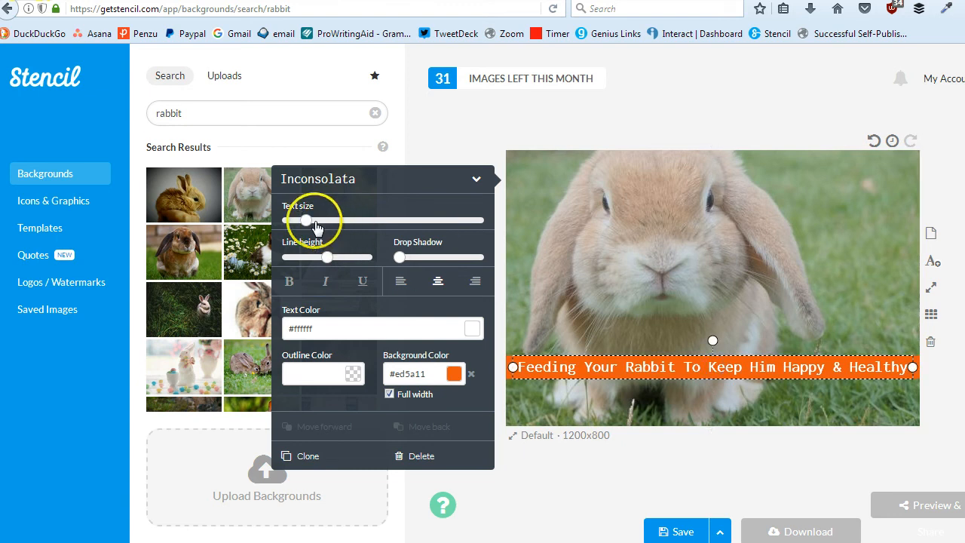
# Step: Enlarge the title text to wrap onto two lines, and place the banner just above the photo's lower edge
pyautogui.moveTo(307, 220)
pyautogui.mouseDown()
pyautogui.moveTo(331, 225)
pyautogui.moveTo(320, 226)
pyautogui.mouseUp()
pyautogui.moveTo(676, 358); pyautogui.dragTo(677, 379)
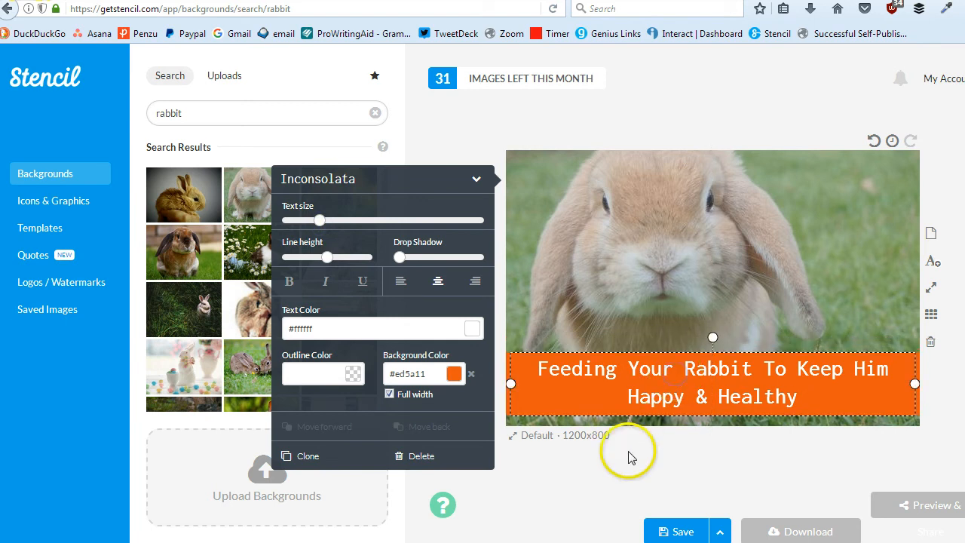
pyautogui.click(665, 463)
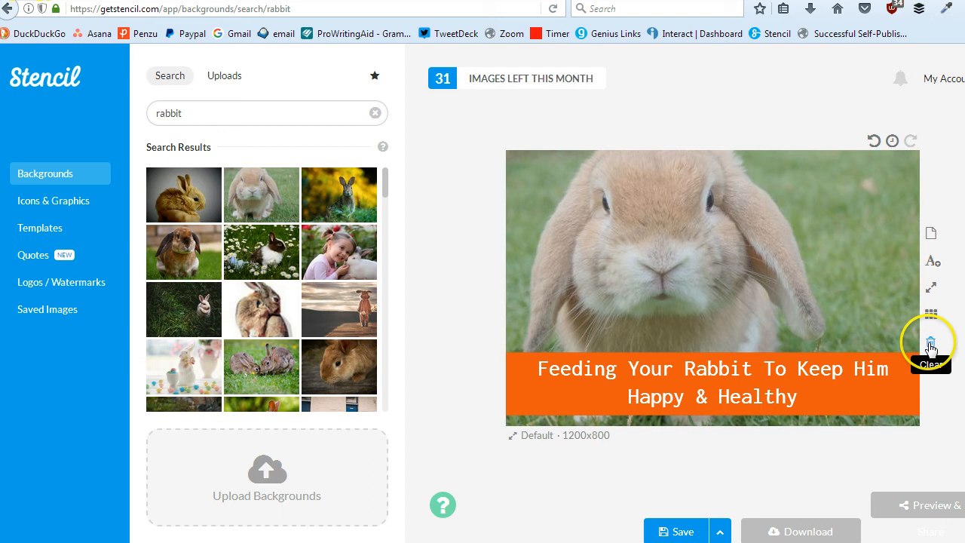
# Step: Resize the canvas to the Facebook Ad (Link) size, 1200x628, after looking through the preset post sizes
pyautogui.click(932, 287)
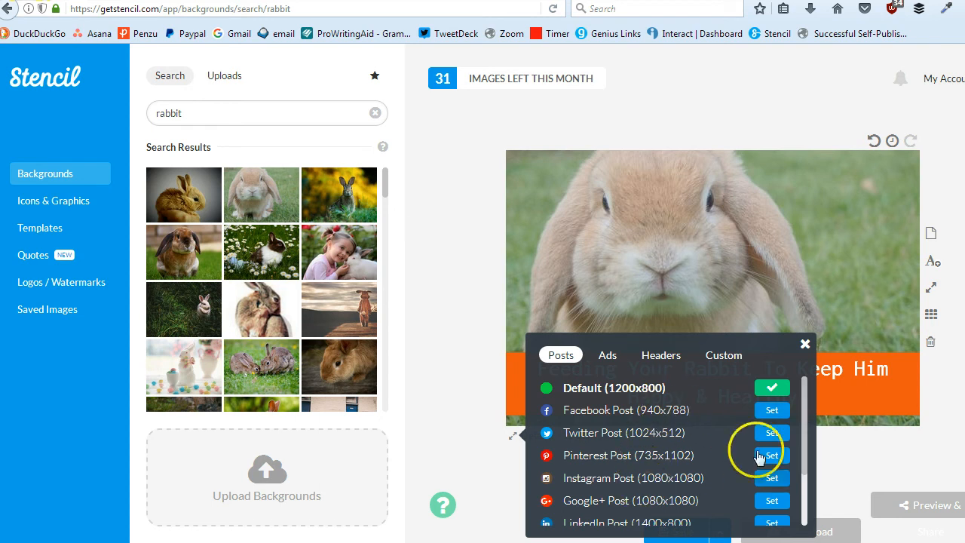
pyautogui.scroll(-2, 805, 432)
pyautogui.scroll(2, 804, 436)
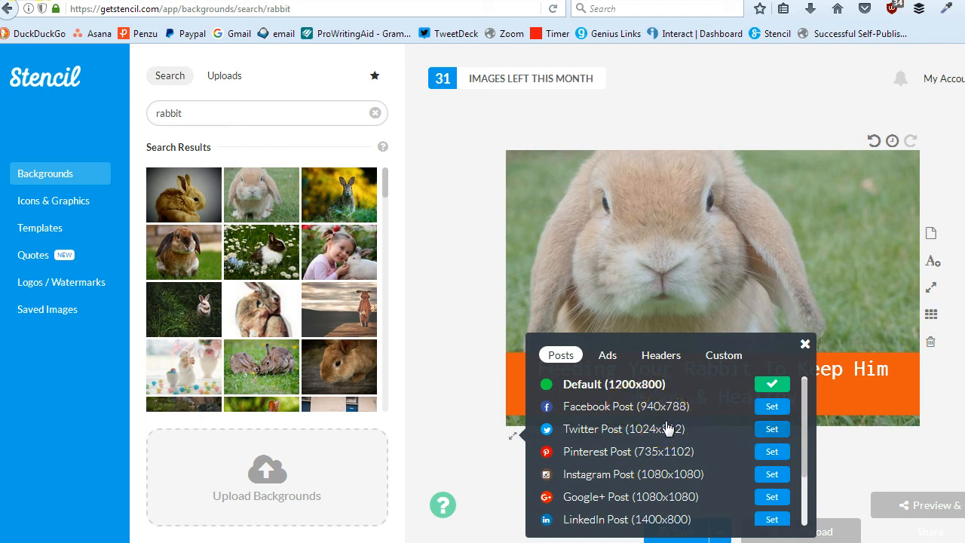
pyautogui.click(608, 356)
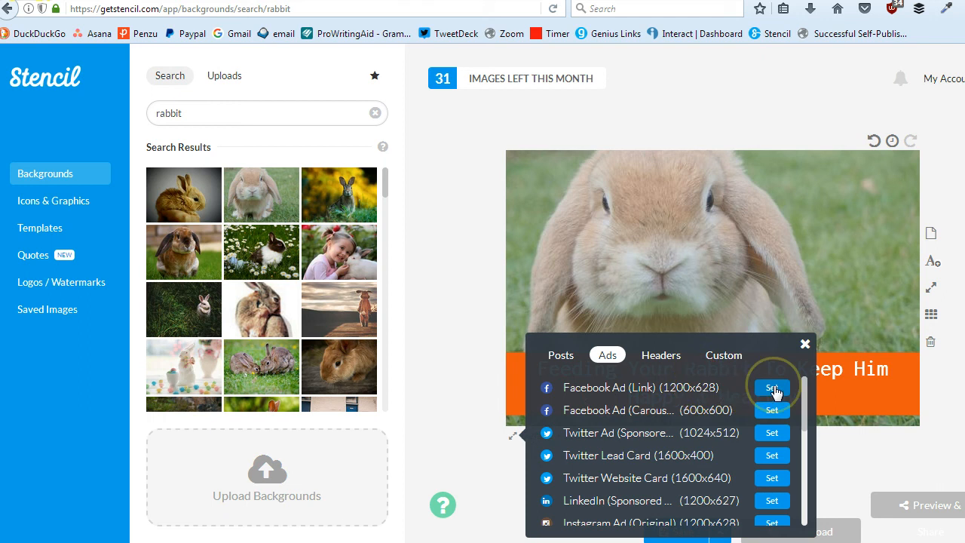
pyautogui.click(772, 388)
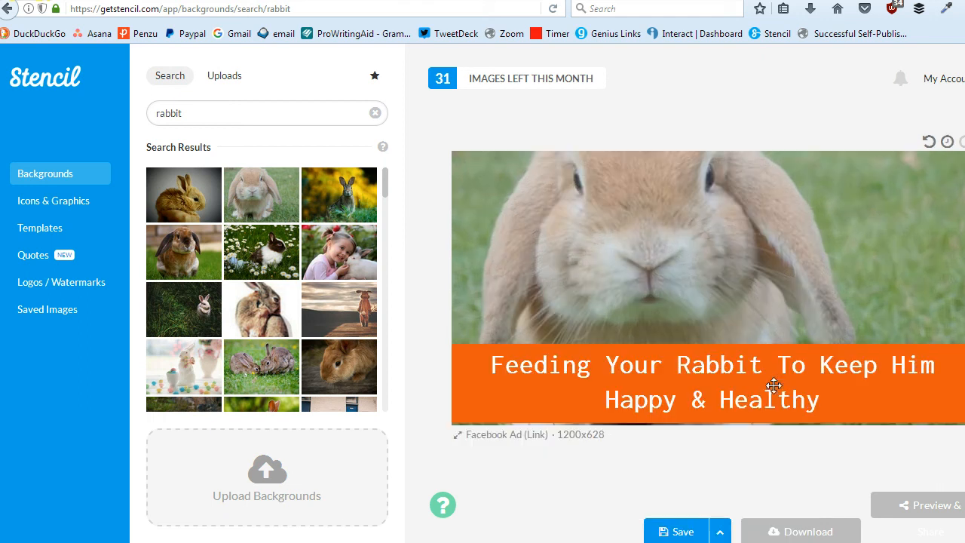
# Step: Shift the rabbit photo down to show more of its face, and shrink the title to one line in a lower banner
pyautogui.click(674, 386)
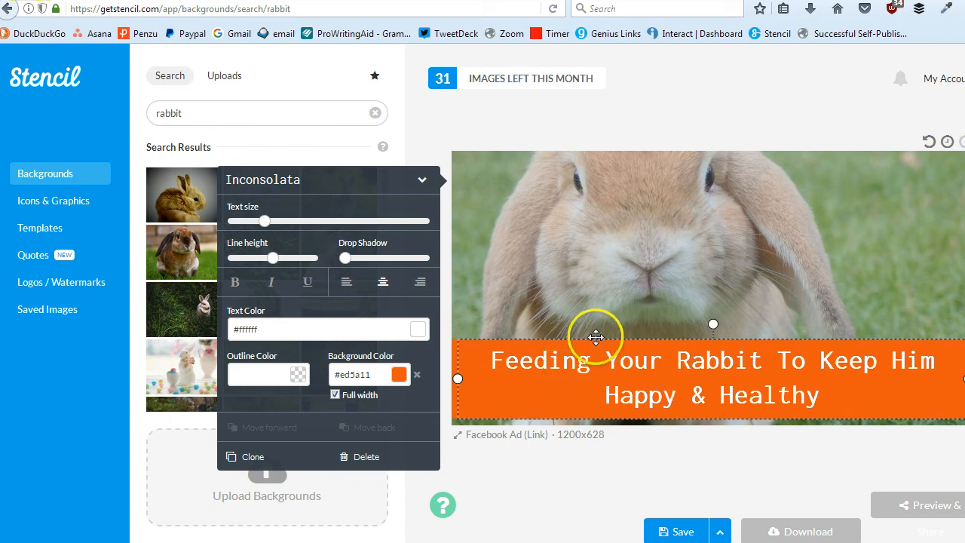
pyautogui.moveTo(595, 337)
pyautogui.mouseDown()
pyautogui.moveTo(597, 349)
pyautogui.moveTo(614, 323)
pyautogui.moveTo(609, 333)
pyautogui.mouseUp()
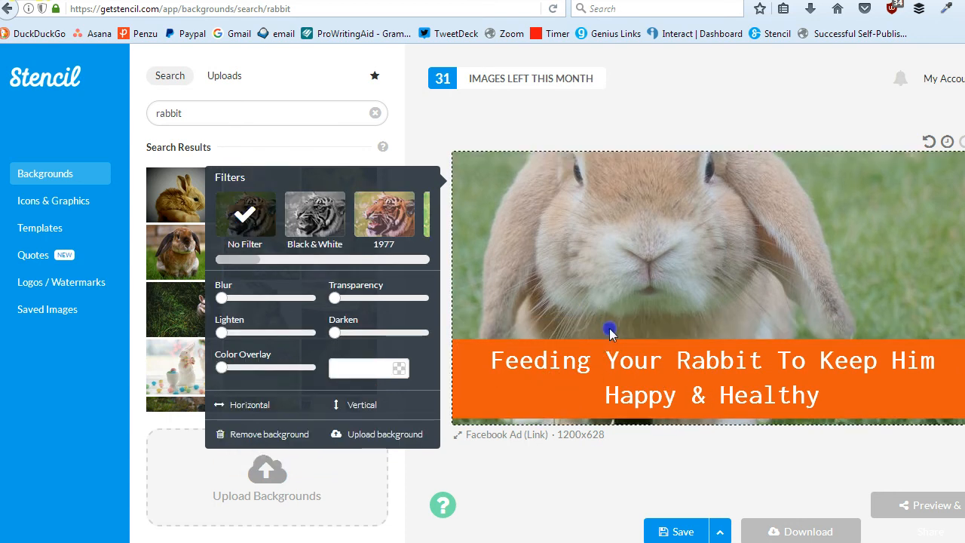
pyautogui.click(620, 372)
pyautogui.moveTo(263, 222); pyautogui.dragTo(244, 222)
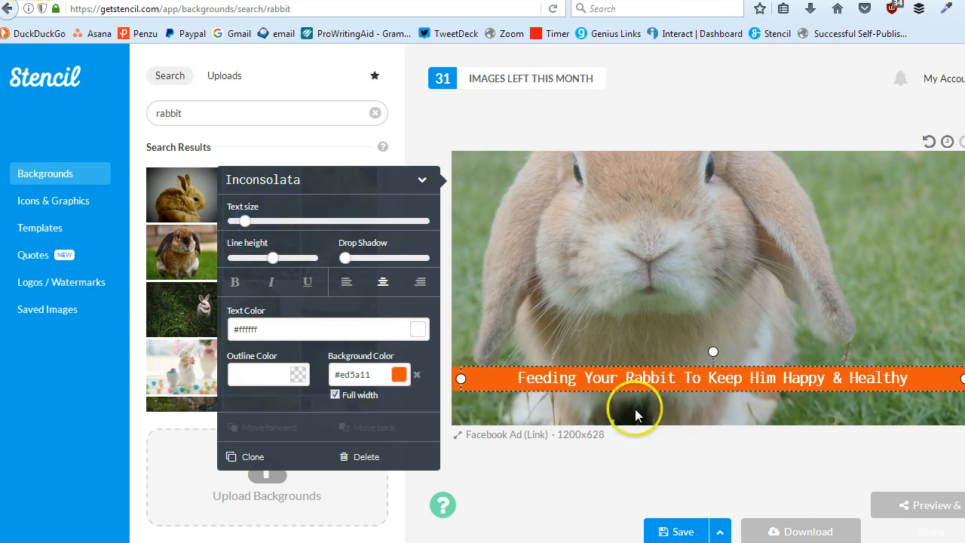
pyautogui.moveTo(646, 381); pyautogui.dragTo(646, 400)
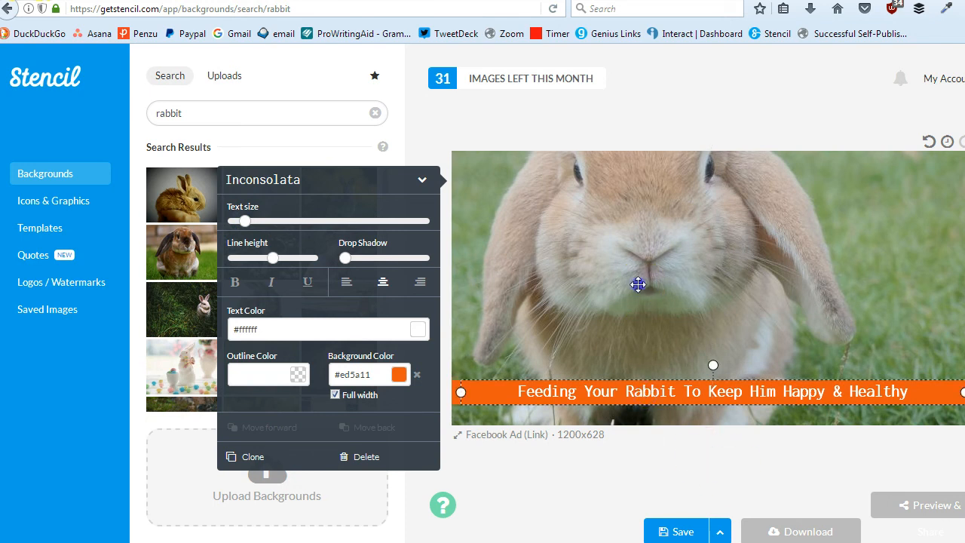
pyautogui.click(637, 319)
pyautogui.moveTo(637, 320); pyautogui.dragTo(638, 316)
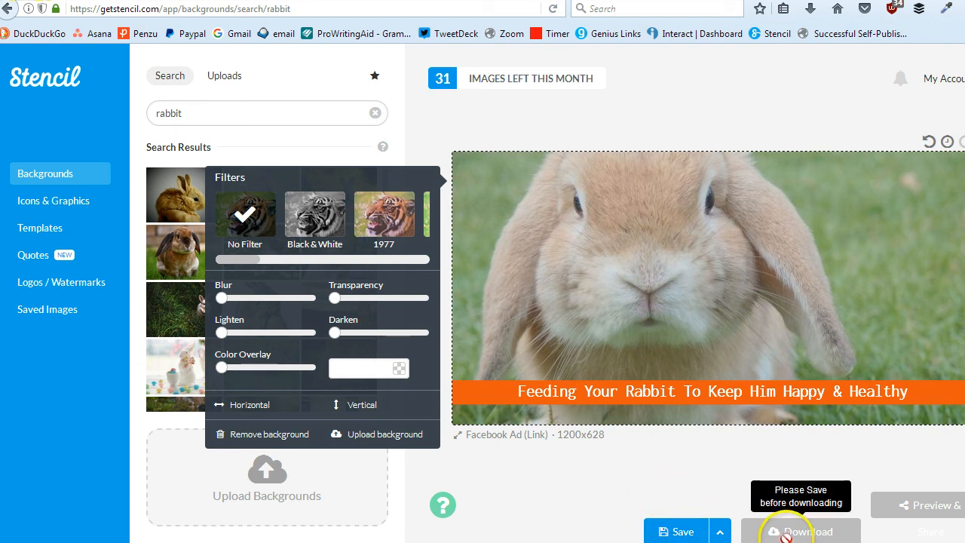
# Step: Resize the canvas to the saved custom size 720x470
pyautogui.click(687, 532)
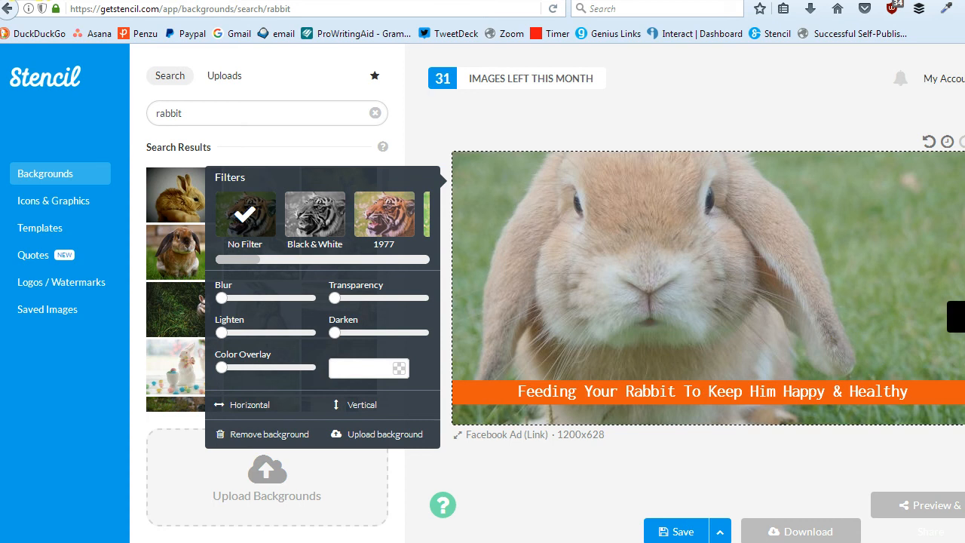
pyautogui.click(964, 316)
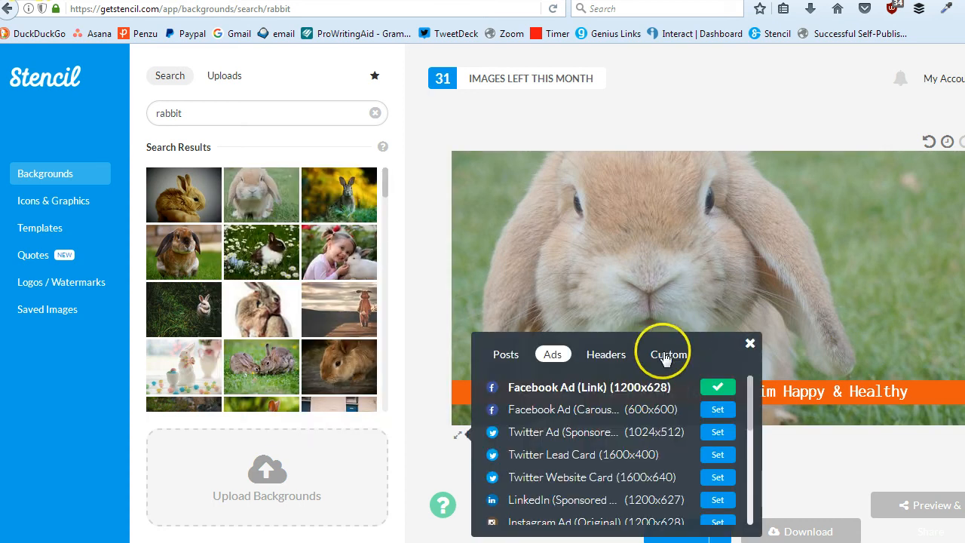
pyautogui.click(666, 356)
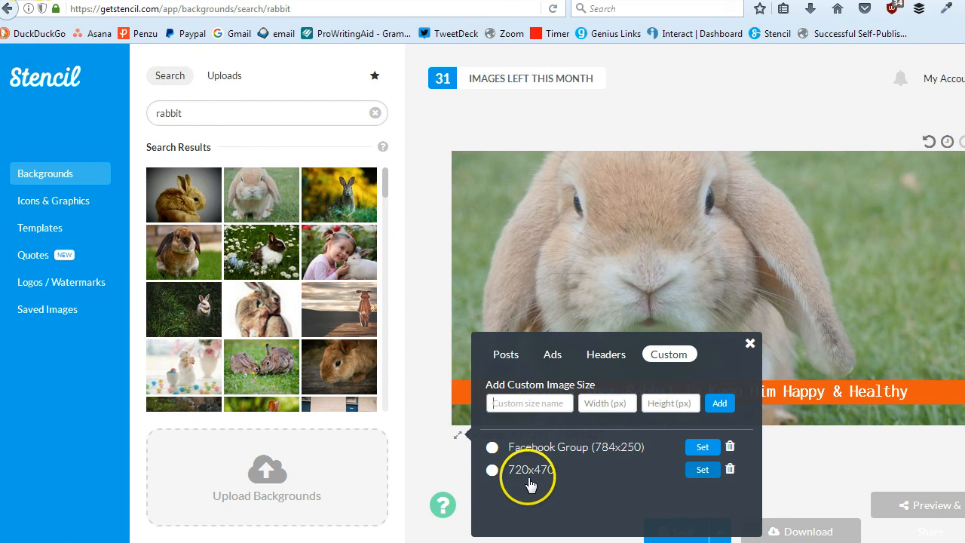
pyautogui.click(491, 471)
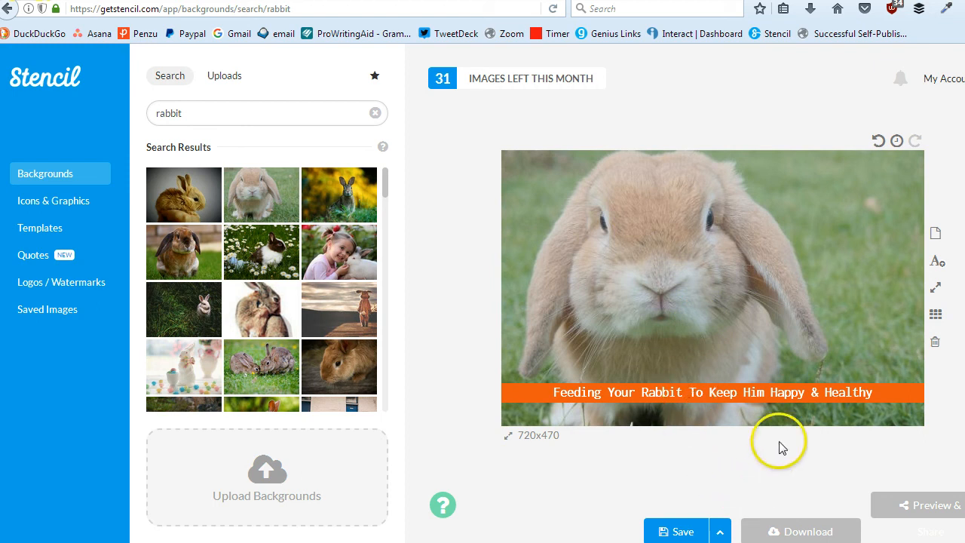
# Step: Resize the canvas to Instagram Post, 1080x1080, and shift the photo to centre the rabbit's face
pyautogui.click(938, 294)
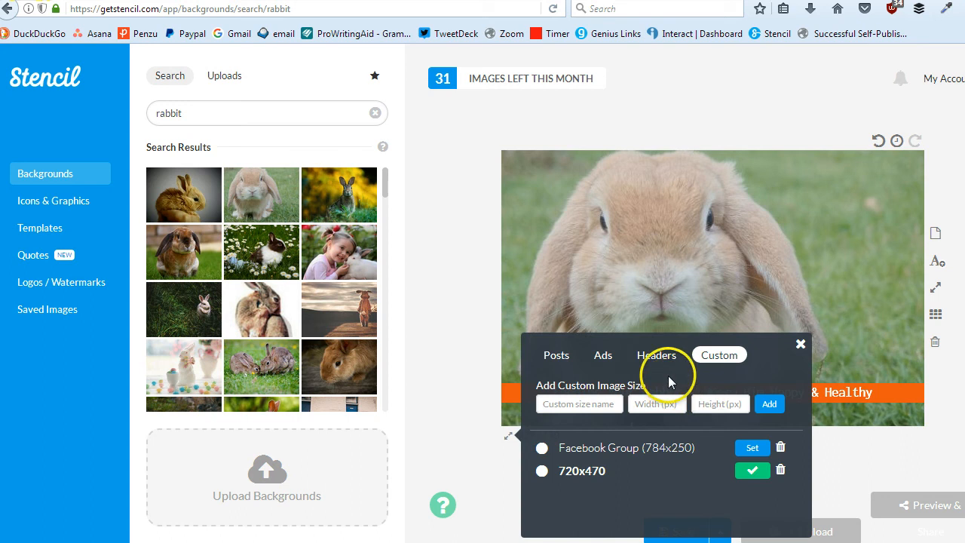
pyautogui.click(562, 352)
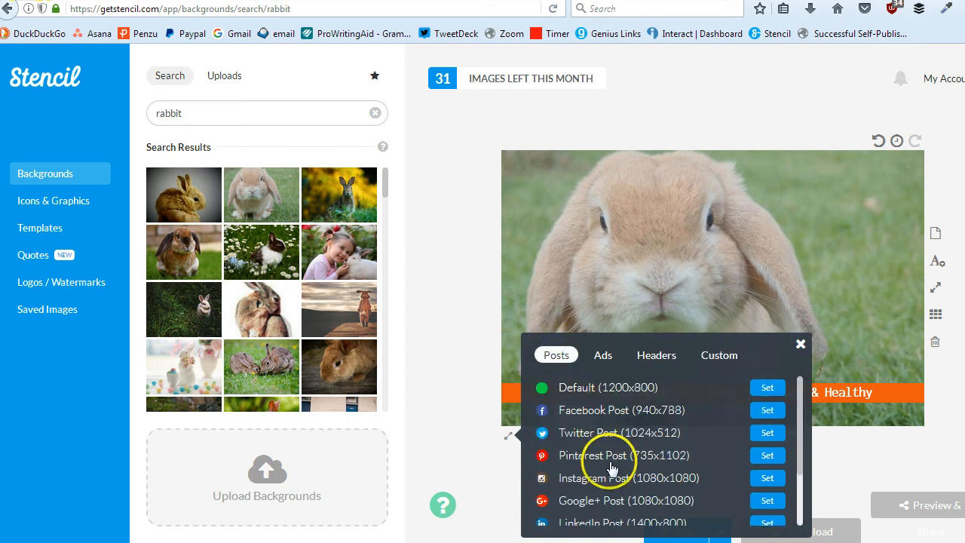
pyautogui.click(767, 478)
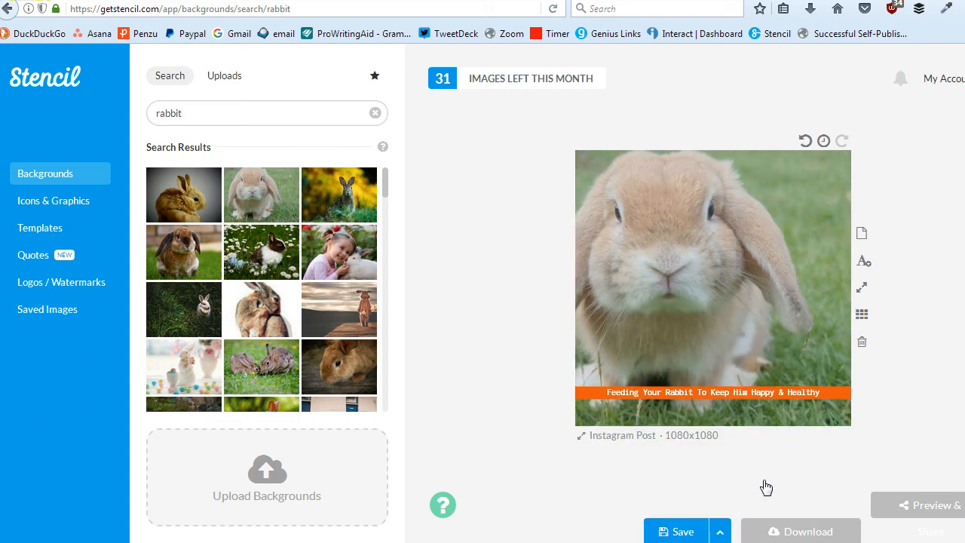
pyautogui.click(698, 337)
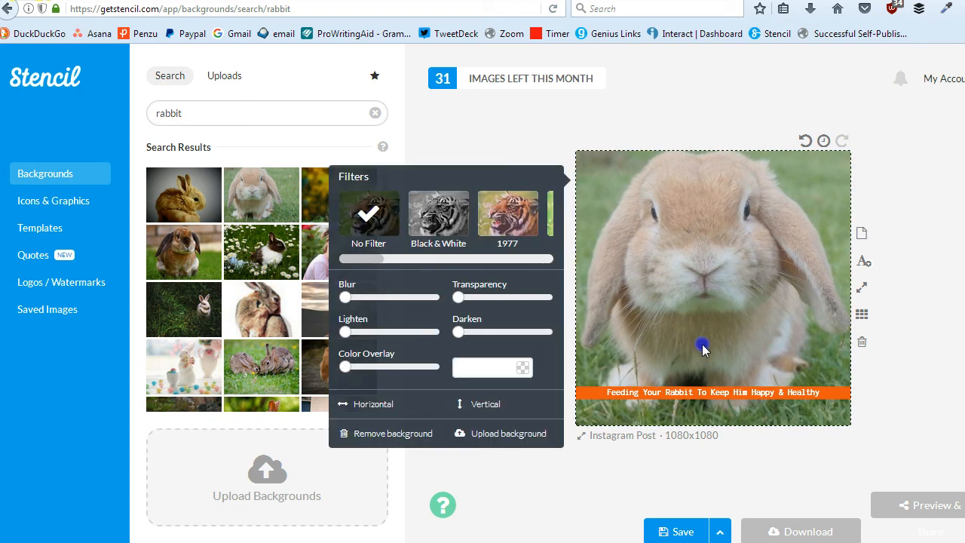
# Step: Set the title's text size to 62 and raise the banner slightly above the photo's lower edge
pyautogui.click(683, 392)
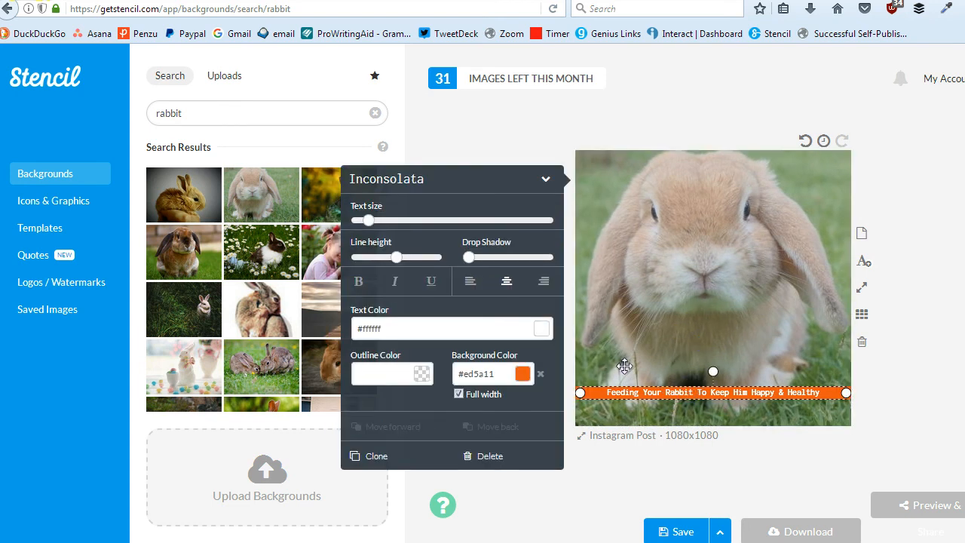
pyautogui.moveTo(369, 219); pyautogui.dragTo(395, 218)
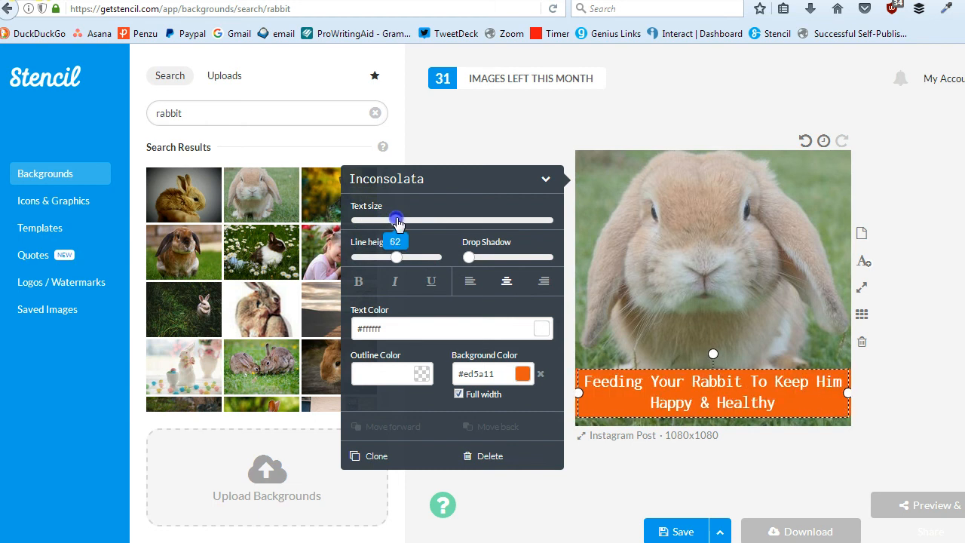
pyautogui.click(720, 456)
pyautogui.moveTo(709, 402); pyautogui.dragTo(711, 388)
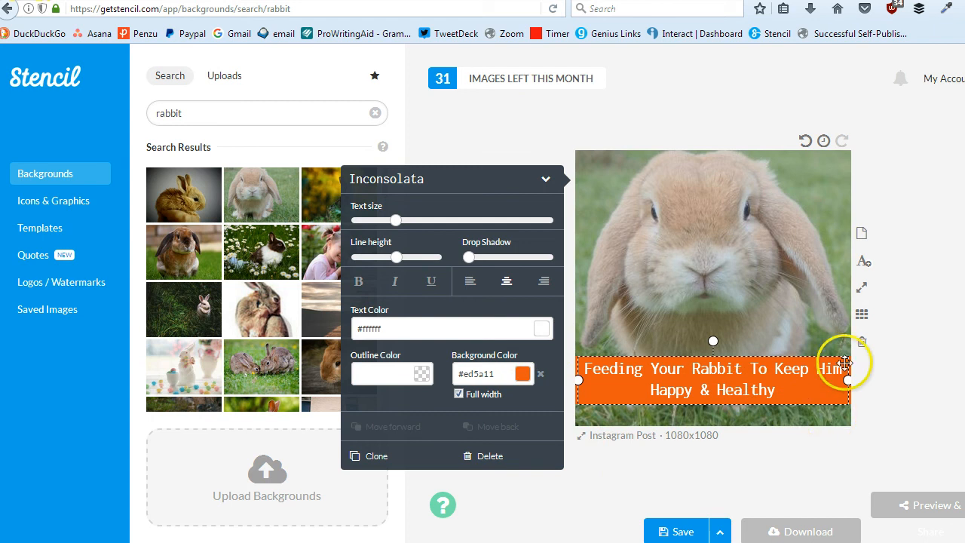
# Step: Resize the canvas to Pinterest Post, 735x1102, and reposition the photo so the rabbit's face is centred
pyautogui.click(864, 290)
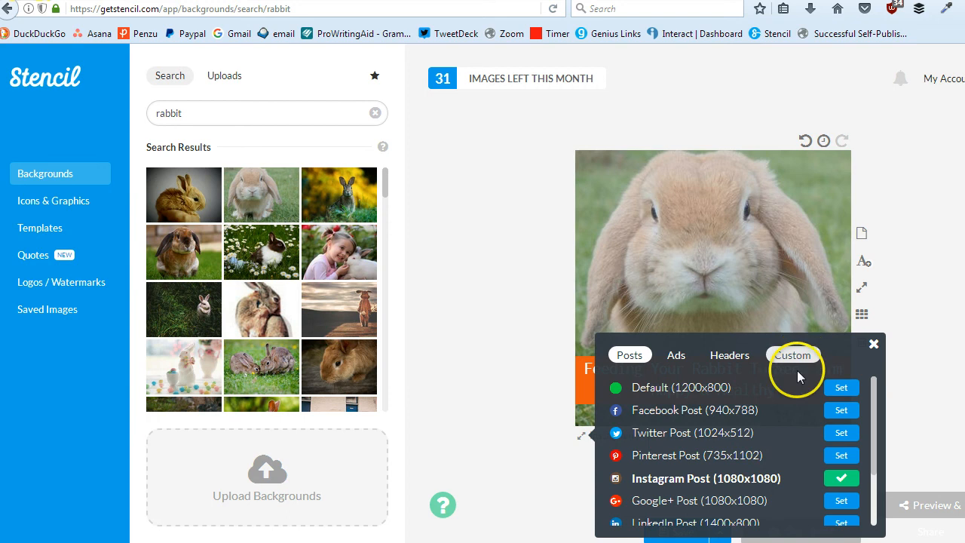
pyautogui.click(840, 456)
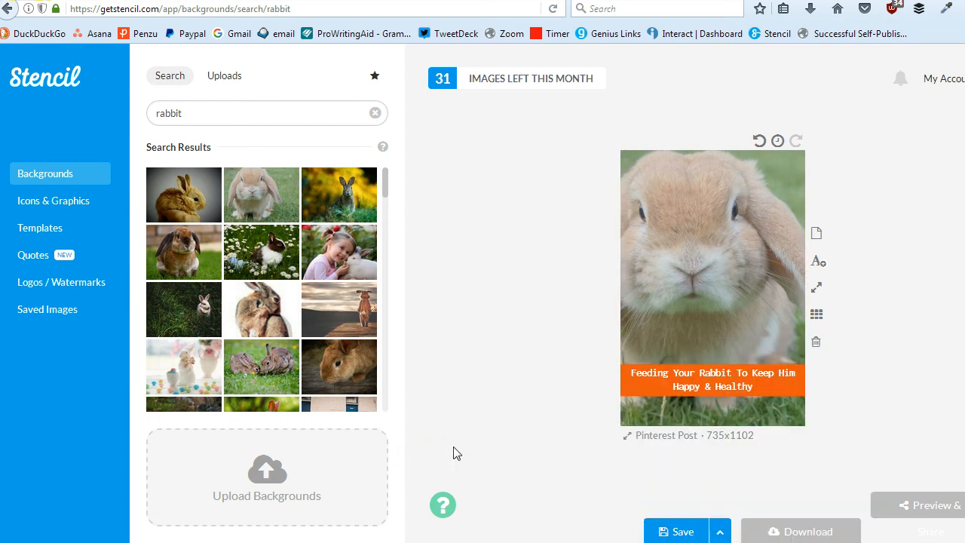
pyautogui.click(683, 310)
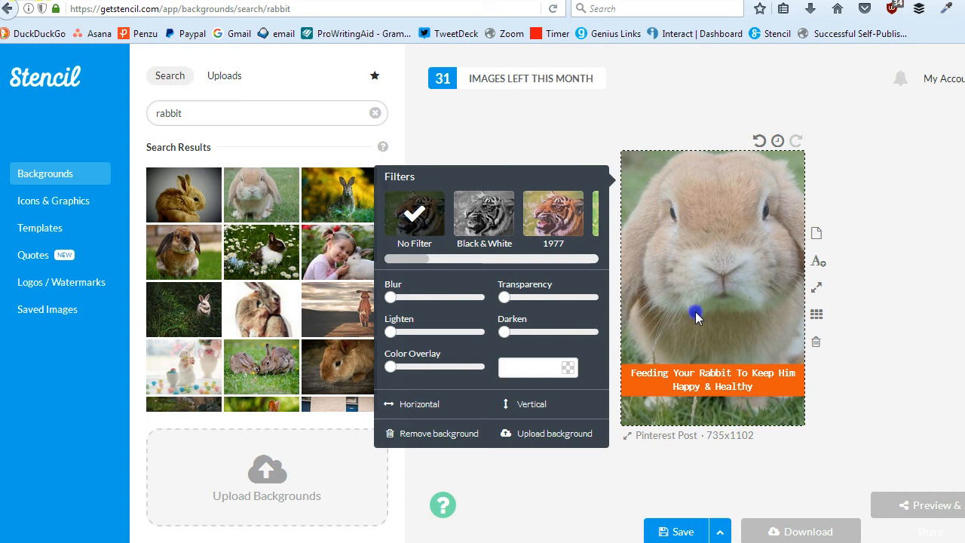
pyautogui.moveTo(695, 312); pyautogui.dragTo(686, 310)
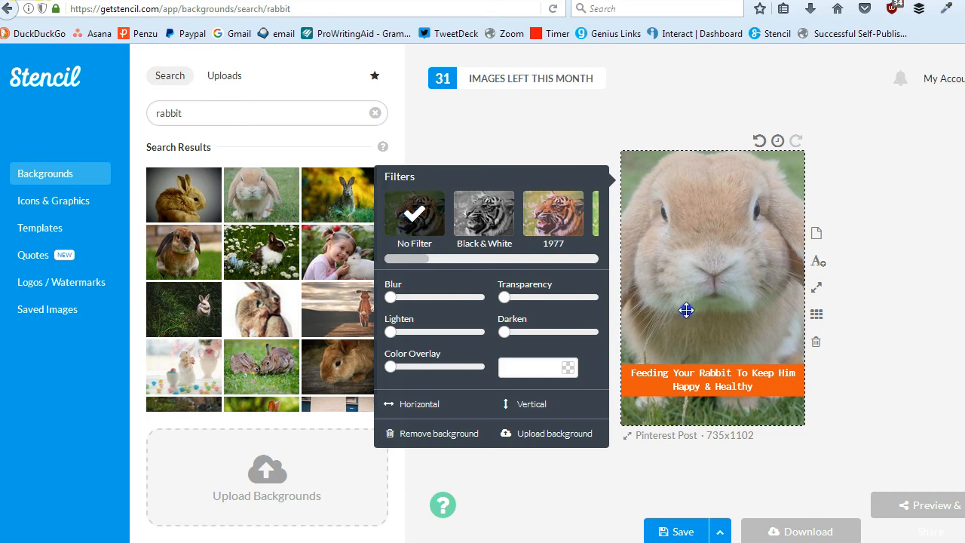
# Step: Enlarge the title text slightly so its second line reads "Keep Him Happy & Healthy"
pyautogui.click(691, 379)
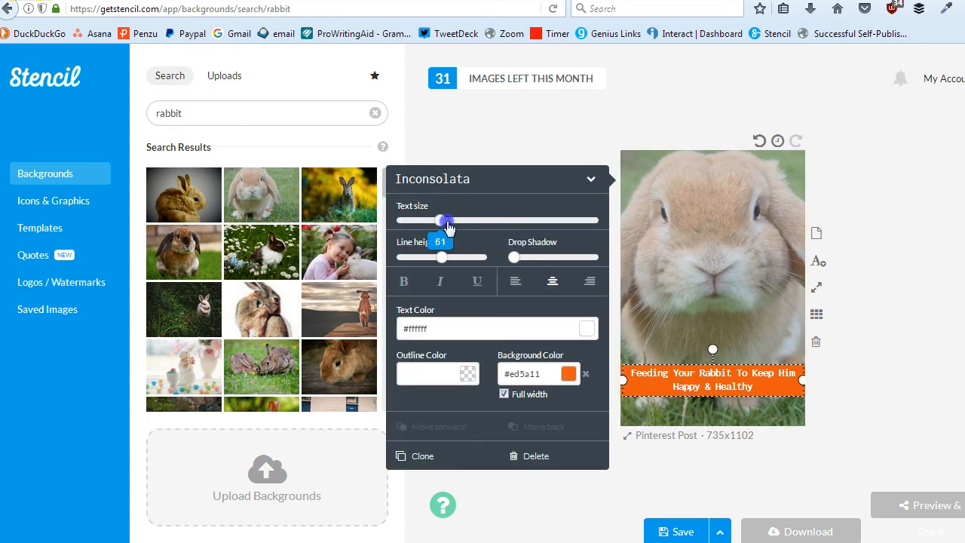
pyautogui.moveTo(448, 226); pyautogui.dragTo(453, 225)
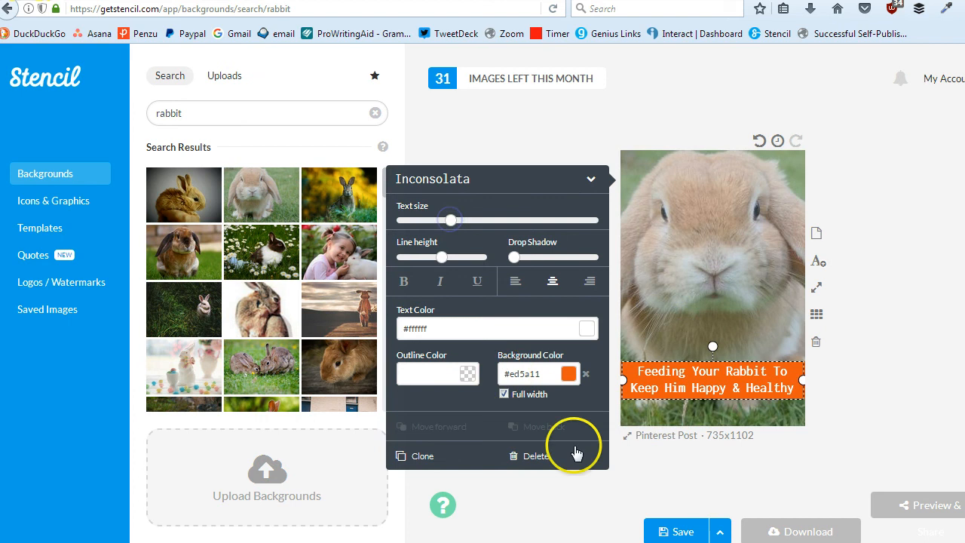
pyautogui.click(630, 472)
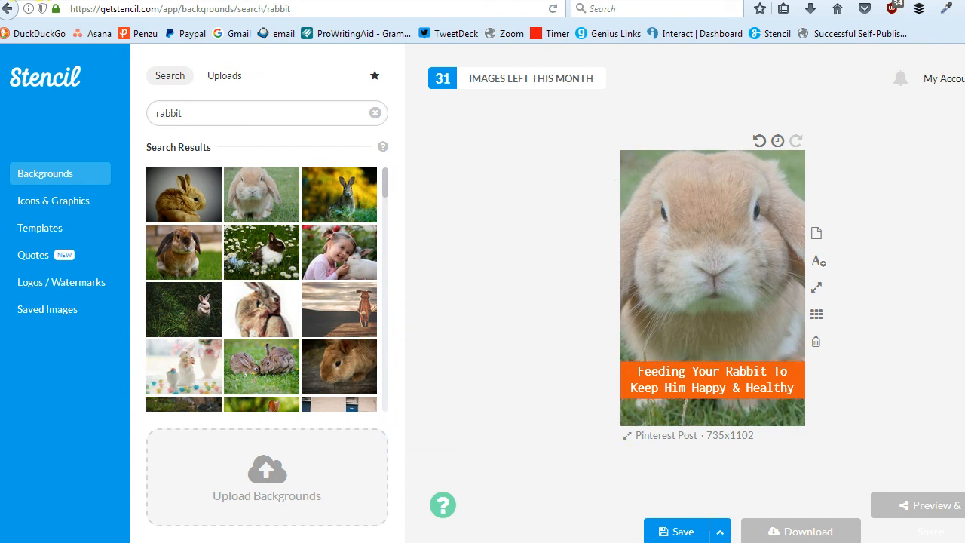
# Step: Search the icons and graphics for "rabbit" and place the rabbit-with-carrot outline just above the banner's left end
pyautogui.click(28, 206)
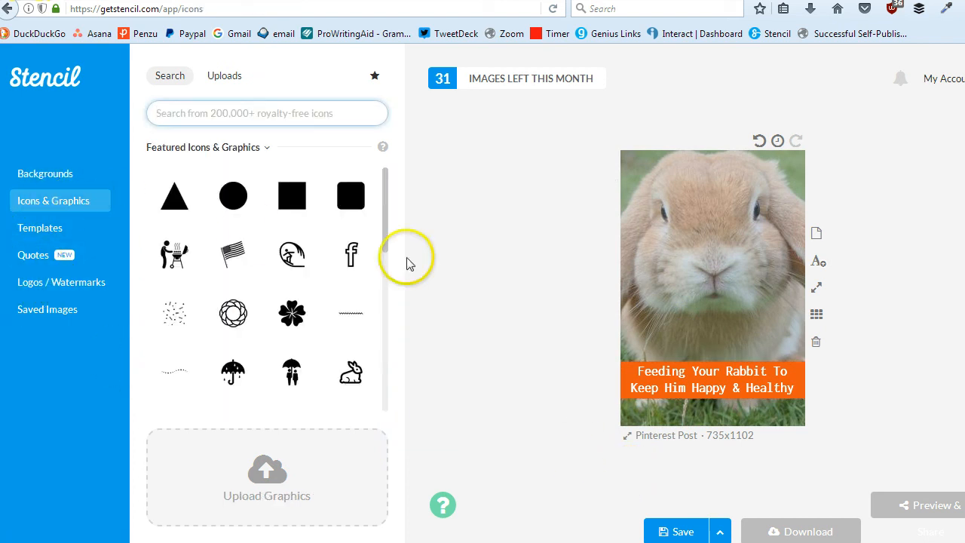
pyautogui.write('rabbit')
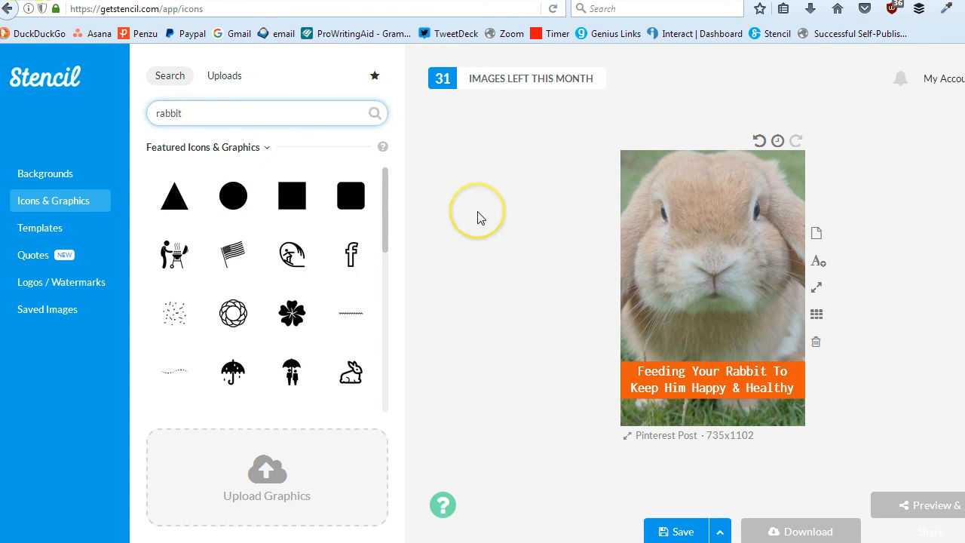
pyautogui.press('Return')
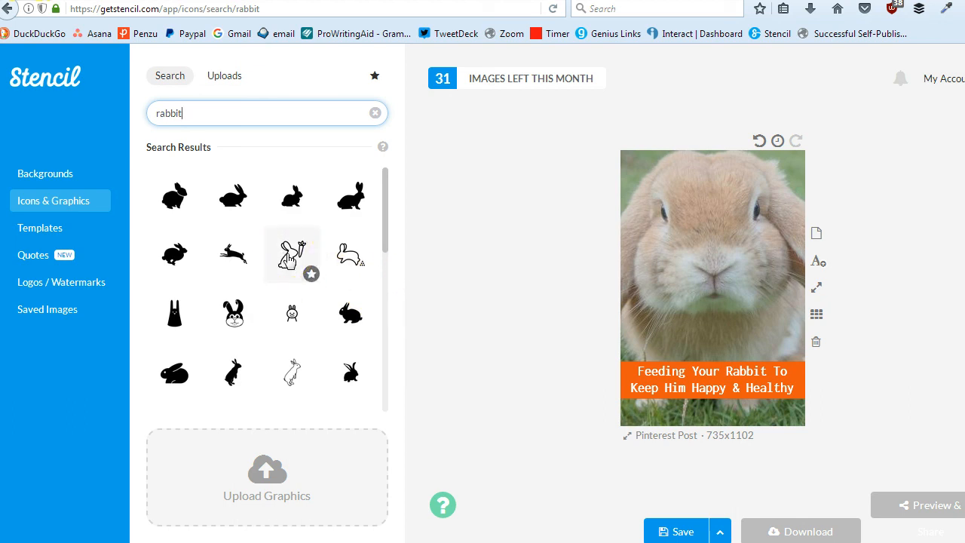
pyautogui.moveTo(289, 257)
pyautogui.mouseDown()
pyautogui.moveTo(279, 258)
pyautogui.moveTo(638, 317)
pyautogui.moveTo(719, 287)
pyautogui.moveTo(671, 258)
pyautogui.moveTo(674, 280)
pyautogui.moveTo(650, 340)
pyautogui.mouseUp()
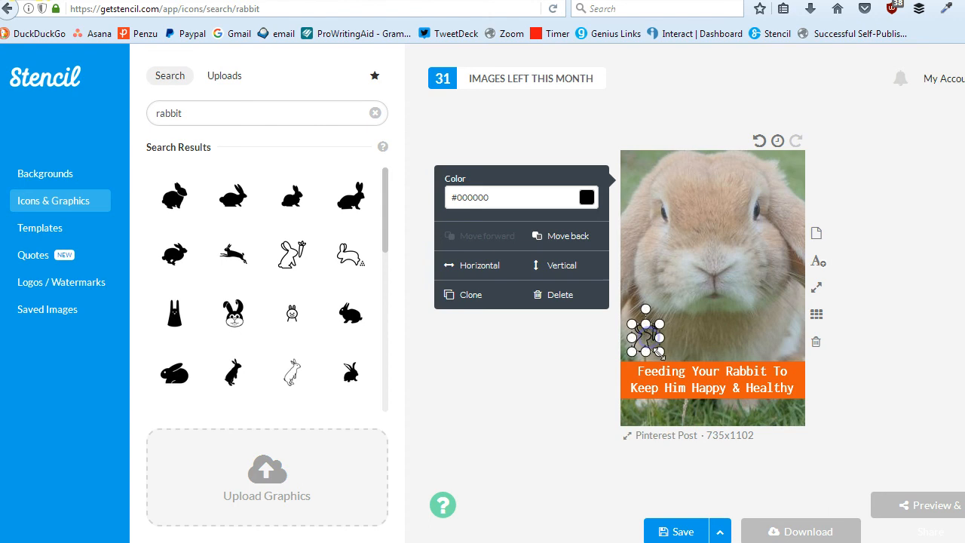
# Step: Pull in the left edge of the title's text box and move the rabbit icon onto the banner beside the text
pyautogui.click(676, 379)
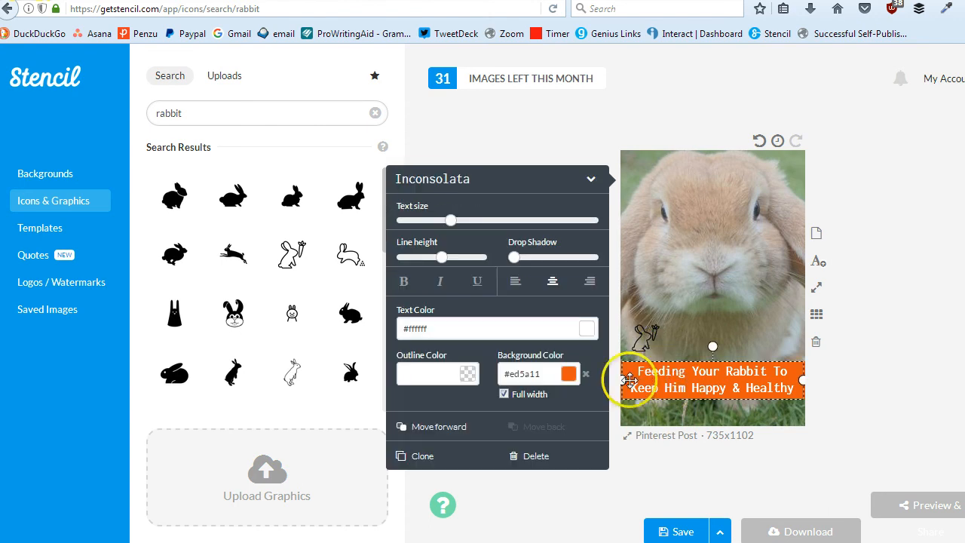
pyautogui.moveTo(636, 382); pyautogui.dragTo(642, 381)
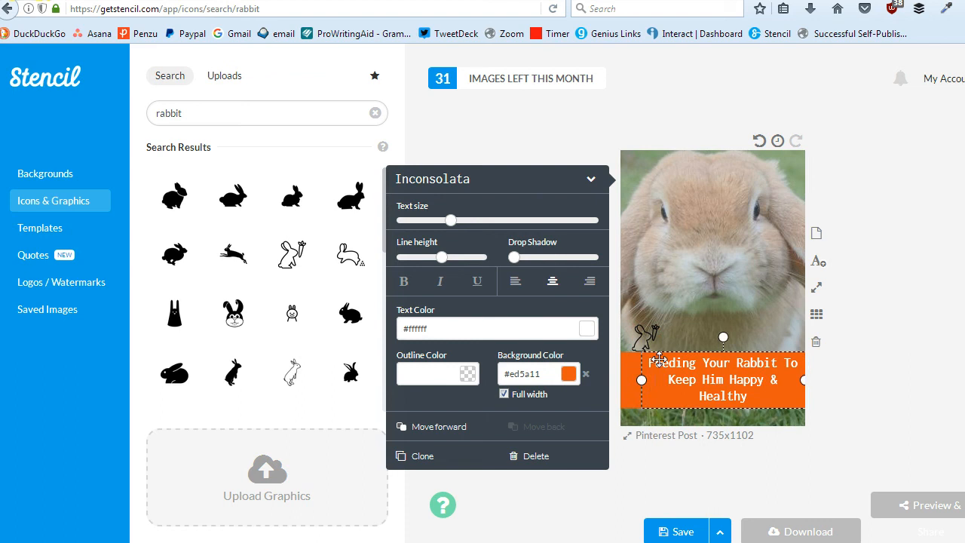
pyautogui.moveTo(645, 338); pyautogui.dragTo(647, 389)
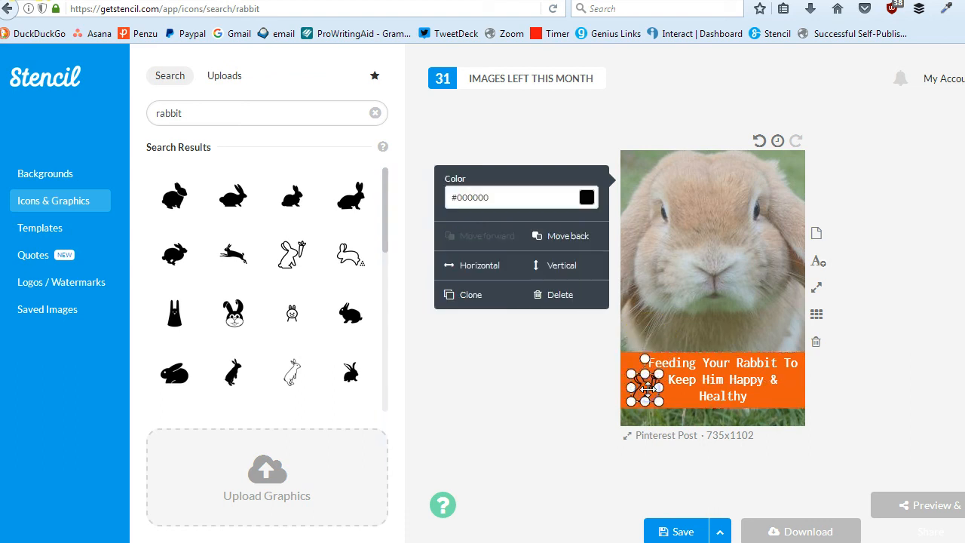
pyautogui.click(556, 347)
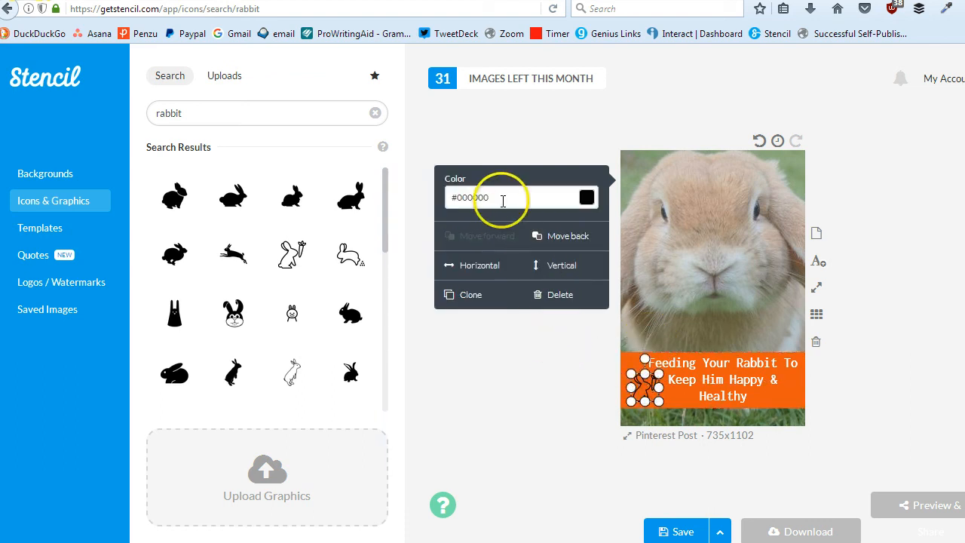
# Step: Recolour the rabbit icon on the banner white, #ffffff, and deselect it
pyautogui.moveTo(498, 198); pyautogui.dragTo(464, 197)
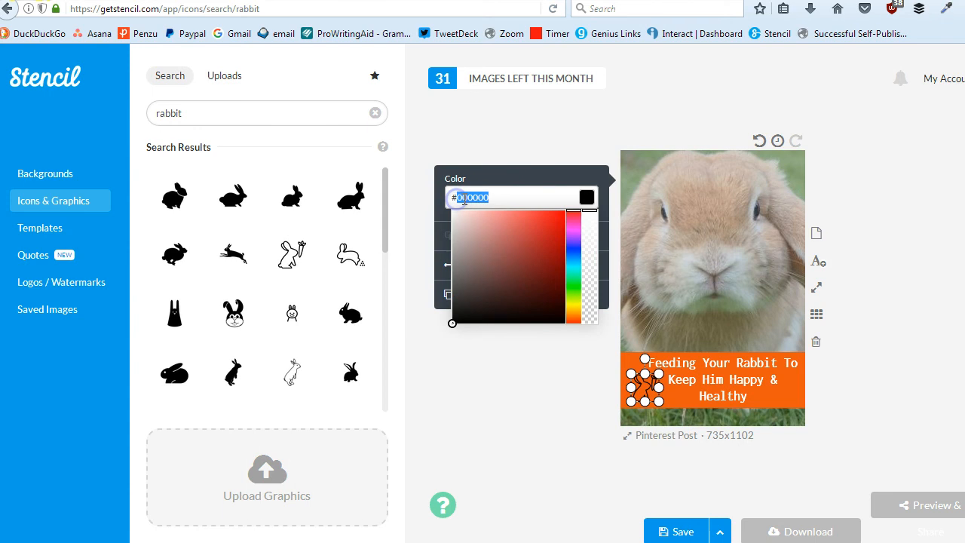
pyautogui.write('ffffff')
pyautogui.press('Return')
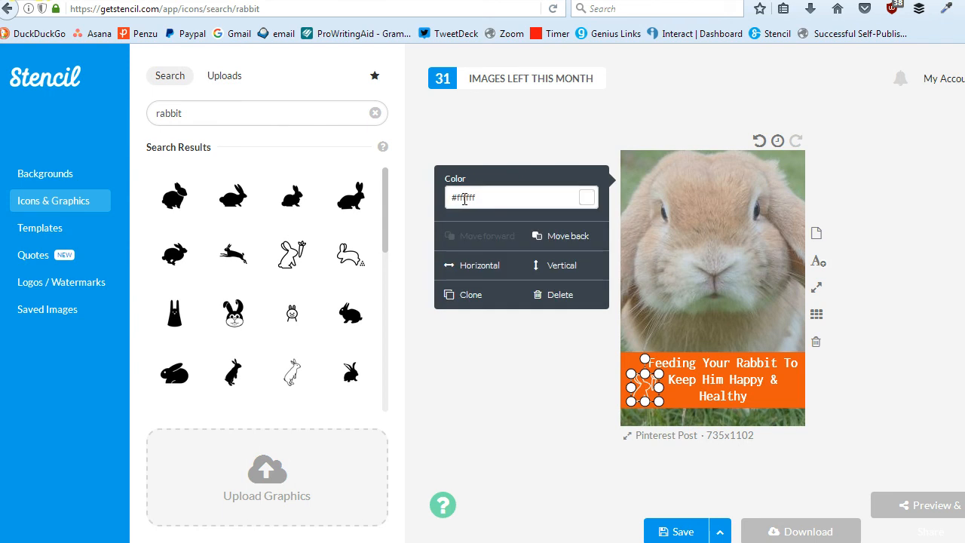
pyautogui.click(521, 411)
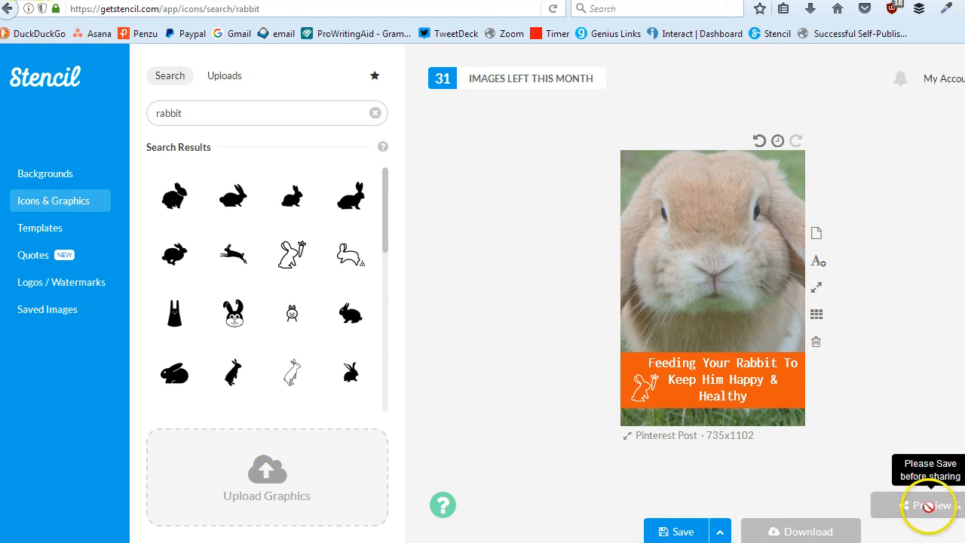
# Step: Save the finished image and check its desktop preview as a Pinterest post without publishing it
pyautogui.click(676, 531)
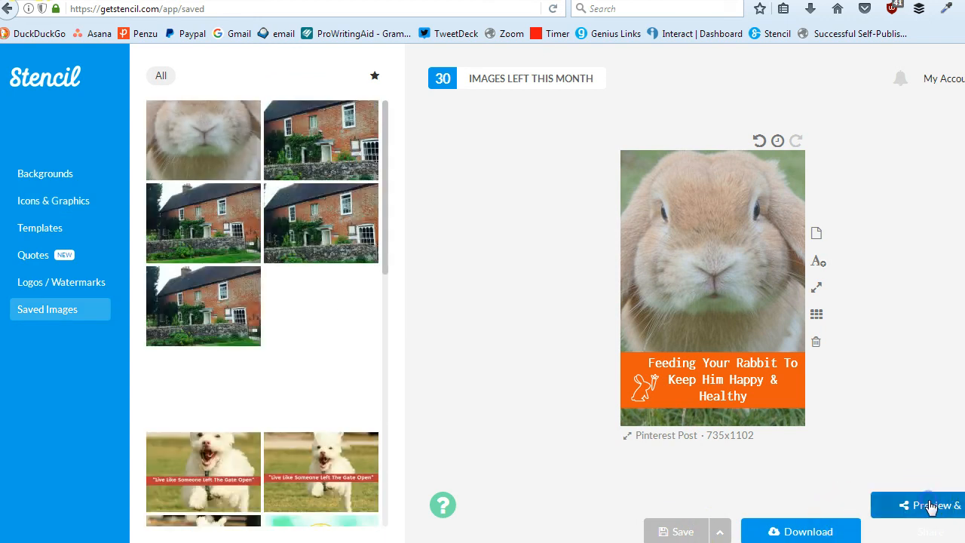
pyautogui.click(928, 507)
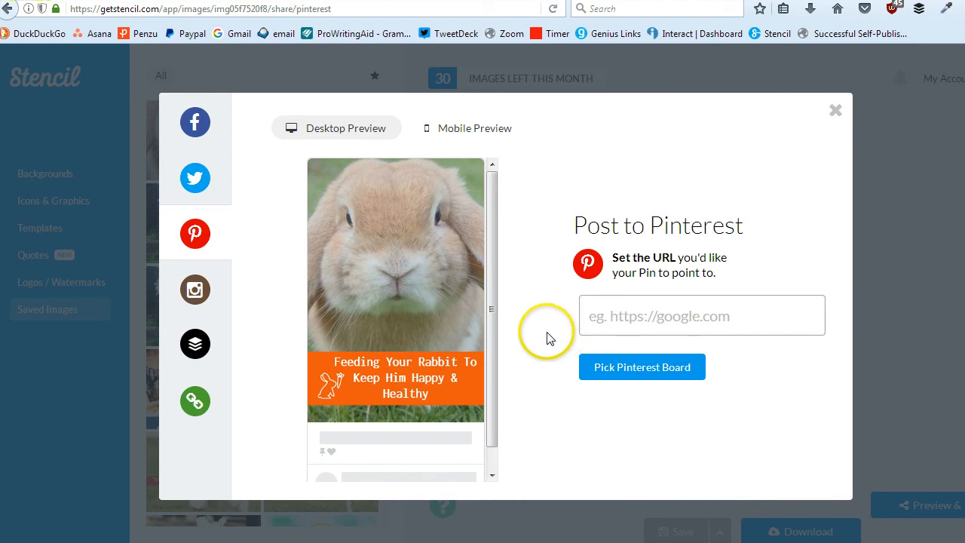
pyautogui.click(588, 317)
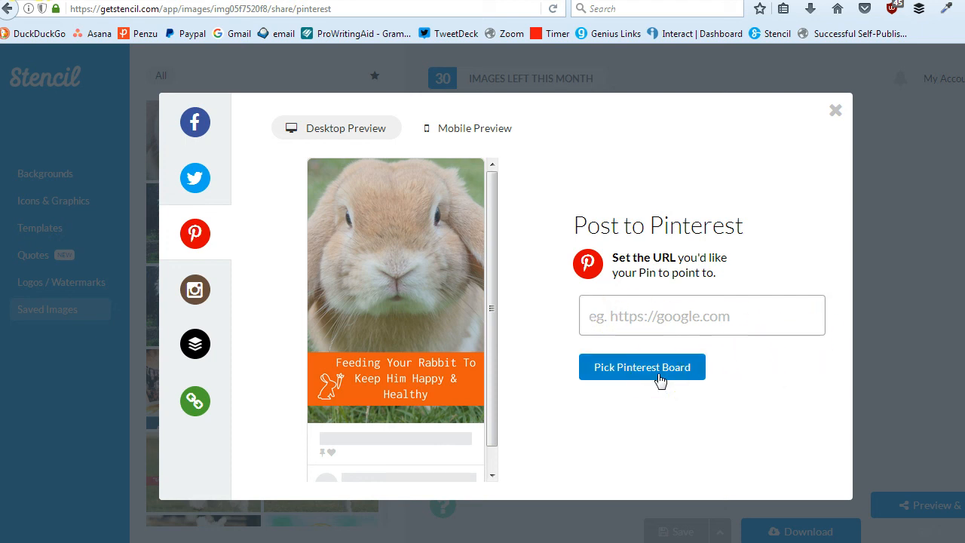
pyautogui.click(623, 401)
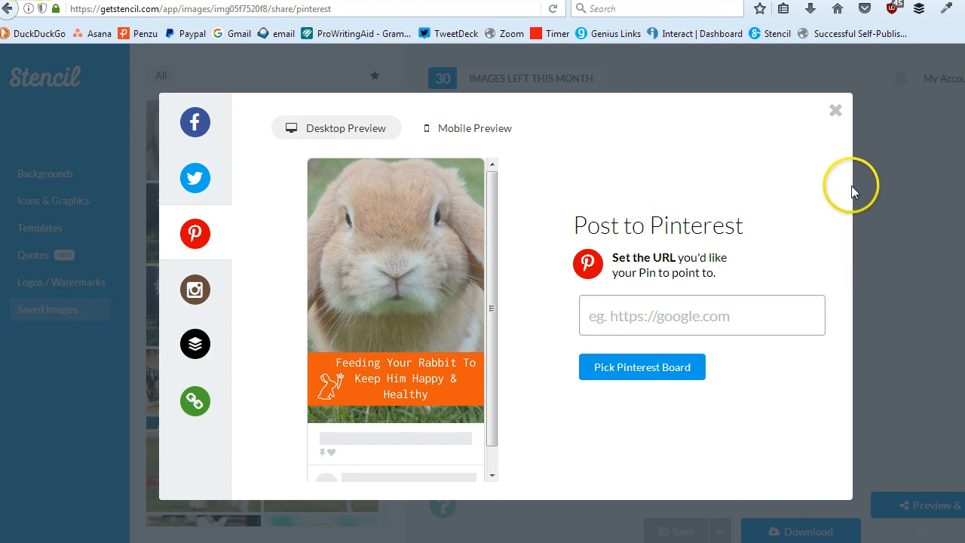
pyautogui.click(835, 111)
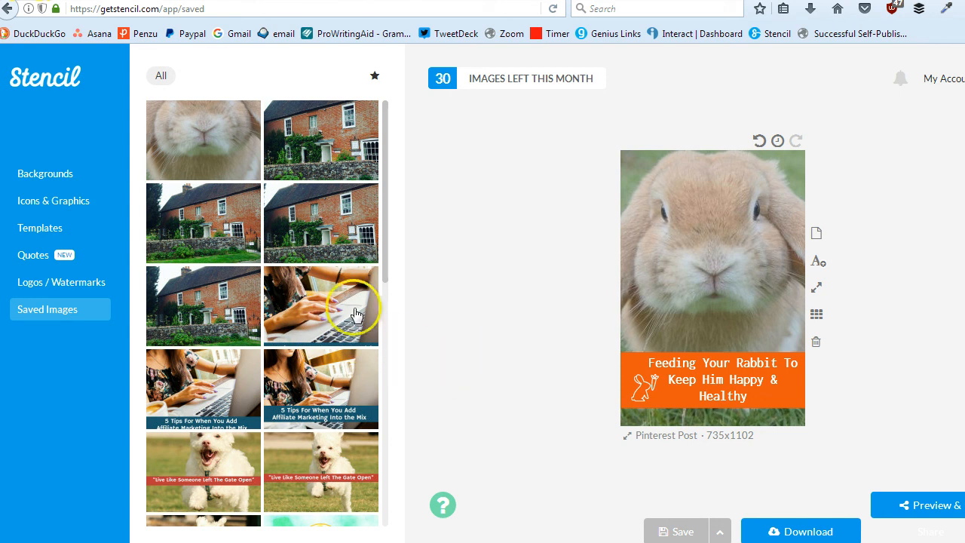
# Step: Look through the saved images, rabbit backgrounds, featured icons, templates and featured quotes to see what each library offers
pyautogui.moveTo(386, 259); pyautogui.dragTo(410, 265)
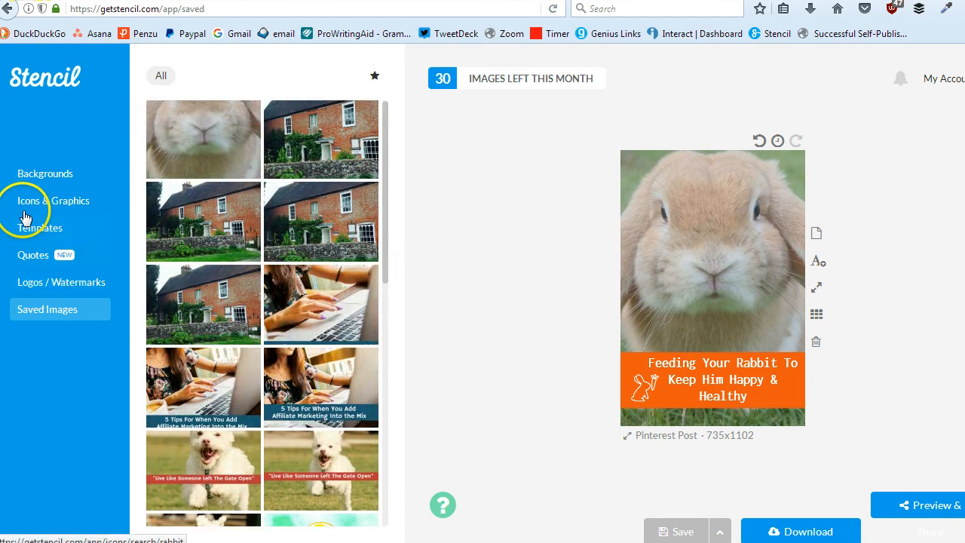
pyautogui.click(35, 173)
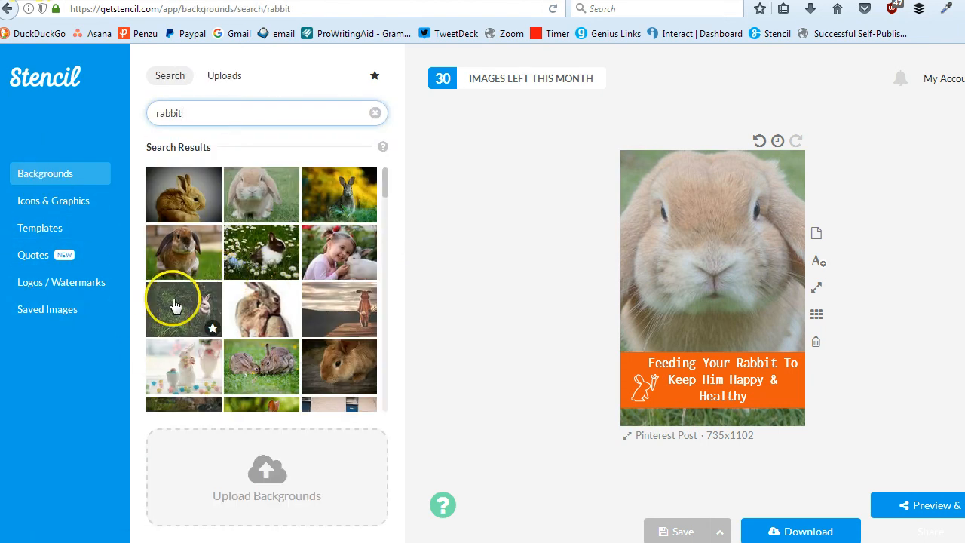
pyautogui.click(298, 482)
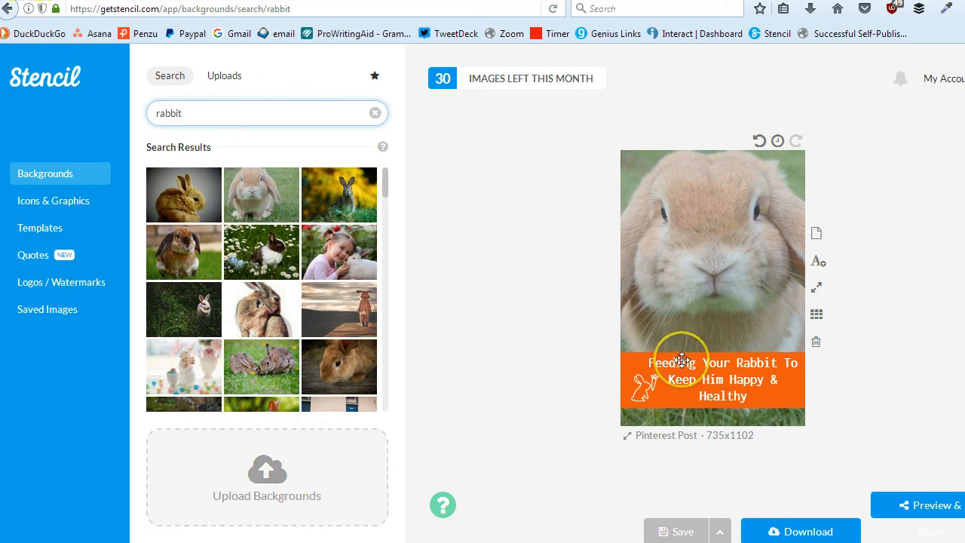
pyautogui.click(30, 202)
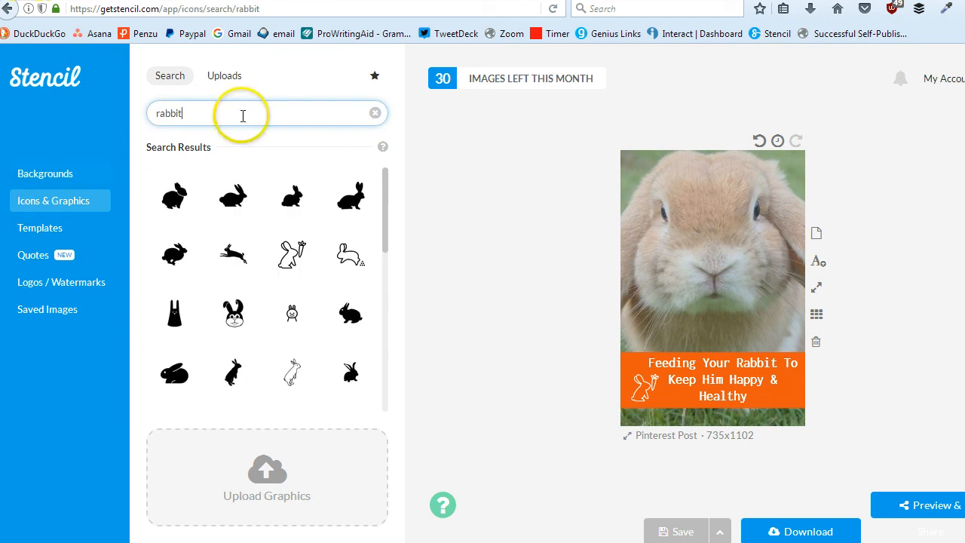
pyautogui.click(375, 112)
pyautogui.moveTo(386, 189); pyautogui.dragTo(392, 222)
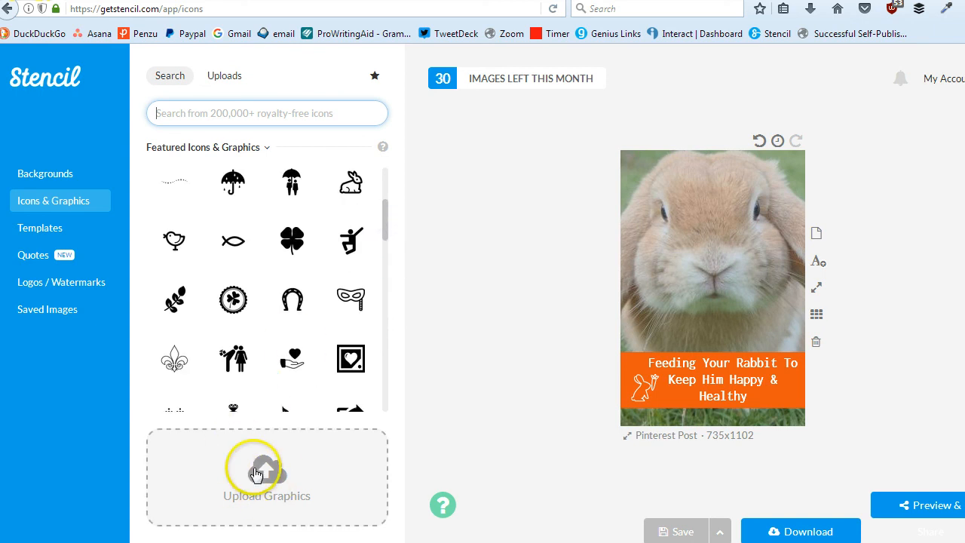
pyautogui.click(33, 235)
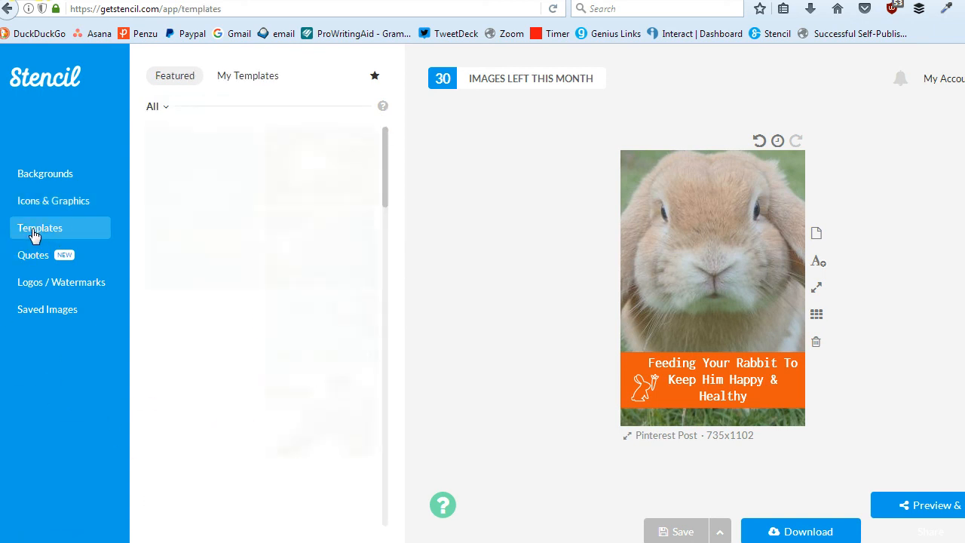
pyautogui.click(359, 260)
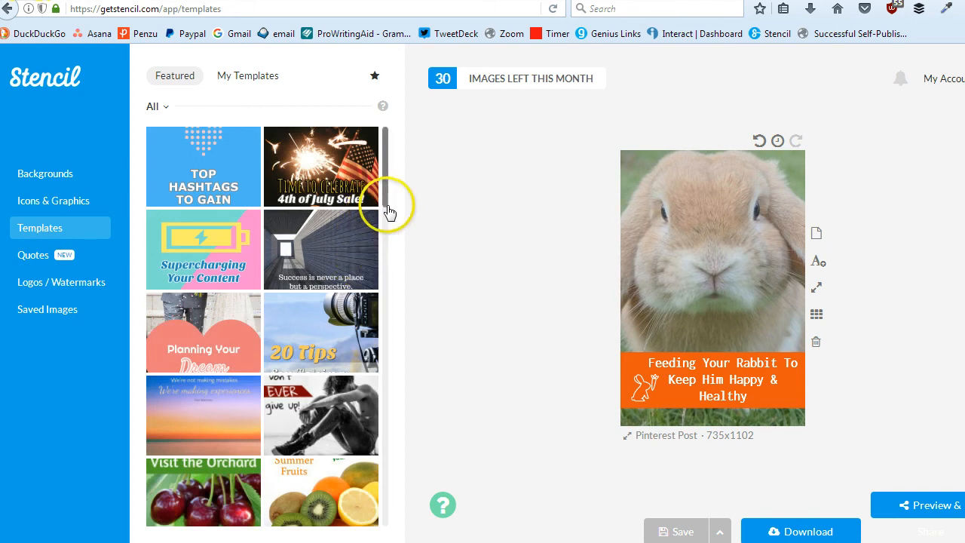
pyautogui.moveTo(383, 194)
pyautogui.mouseDown()
pyautogui.moveTo(389, 380)
pyautogui.moveTo(407, 457)
pyautogui.mouseUp()
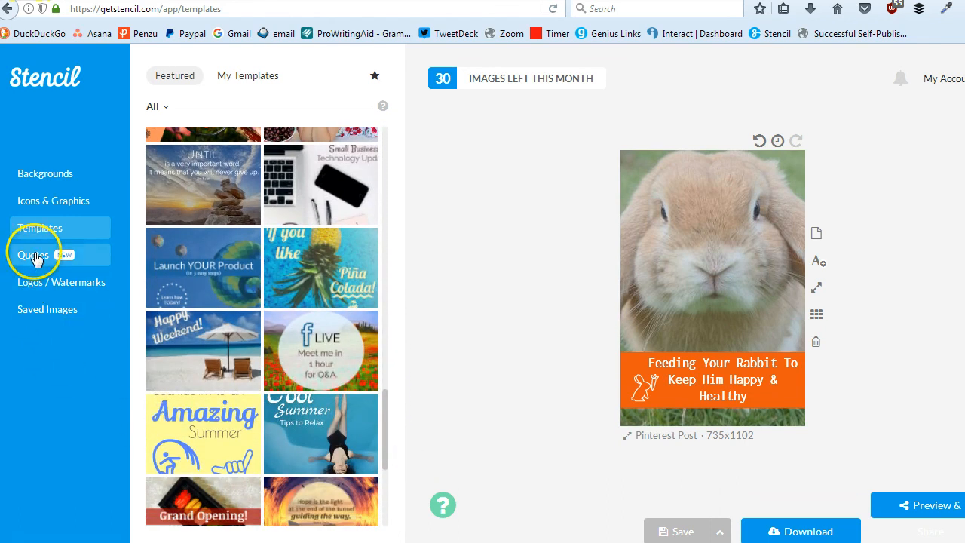
pyautogui.click(34, 256)
pyautogui.click(34, 257)
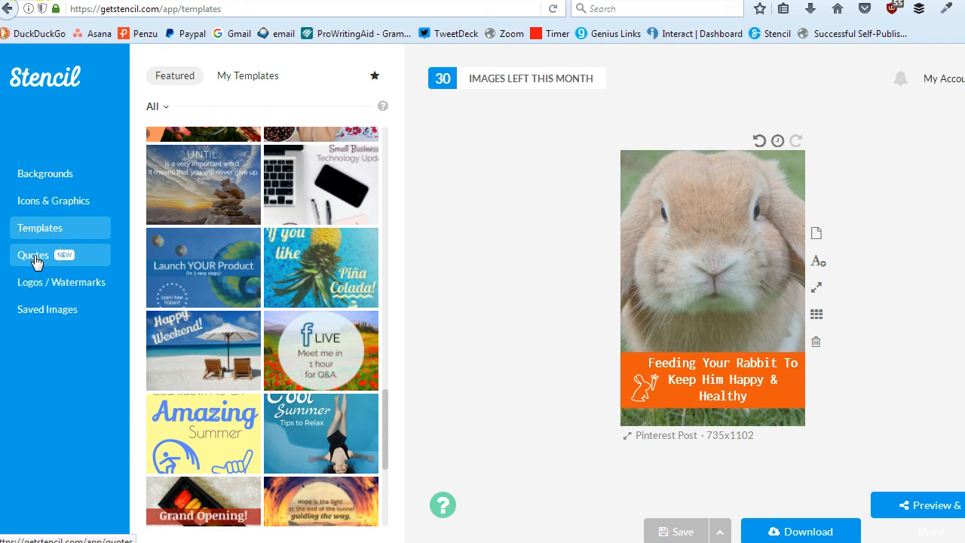
pyautogui.click(33, 256)
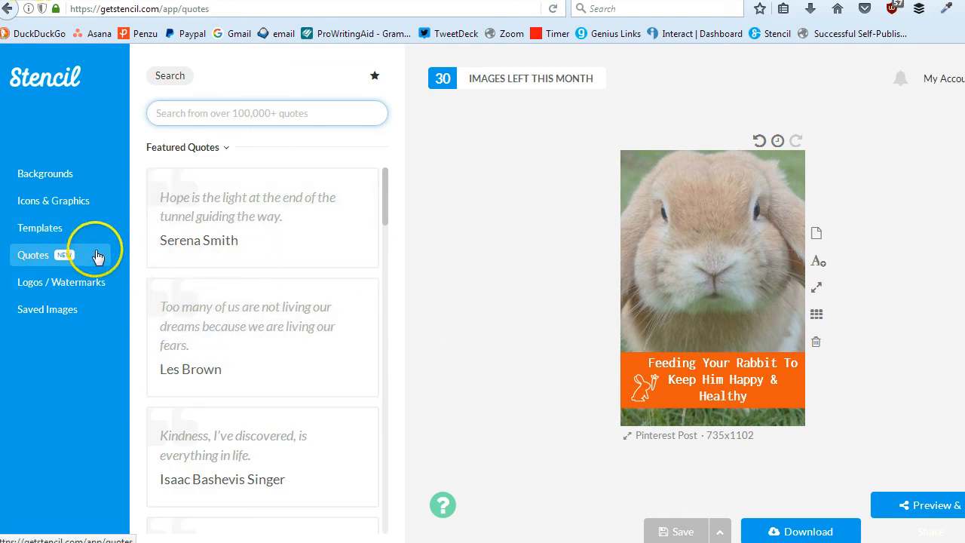
# Step: Search the backgrounds for "meditation" and apply the colour photo of stacked black stones in water
pyautogui.click(45, 174)
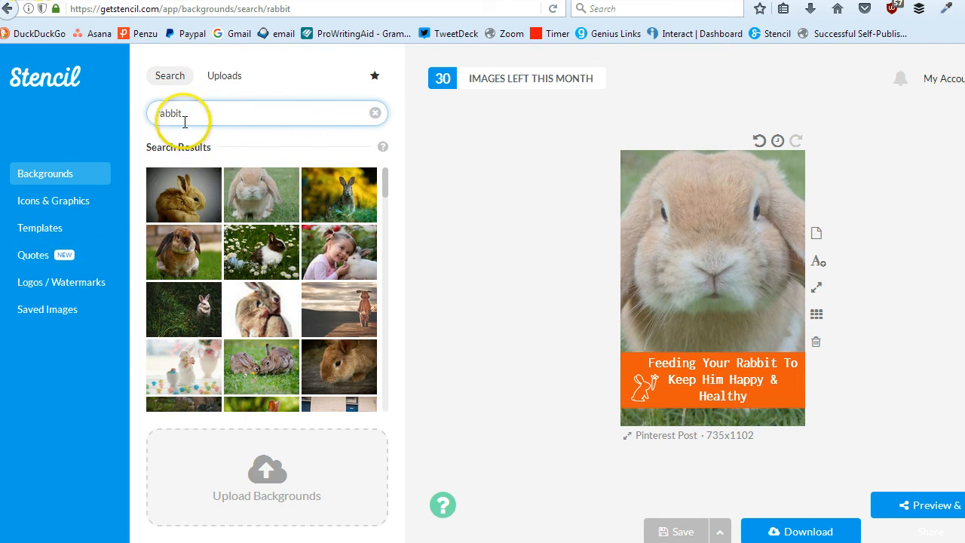
pyautogui.click(174, 112)
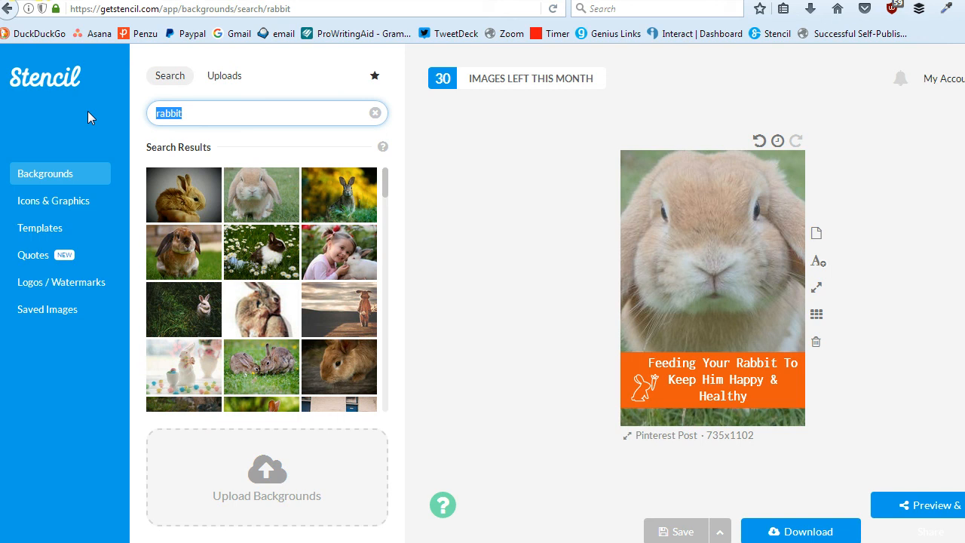
pyautogui.write('meditation')
pyautogui.press('Return')
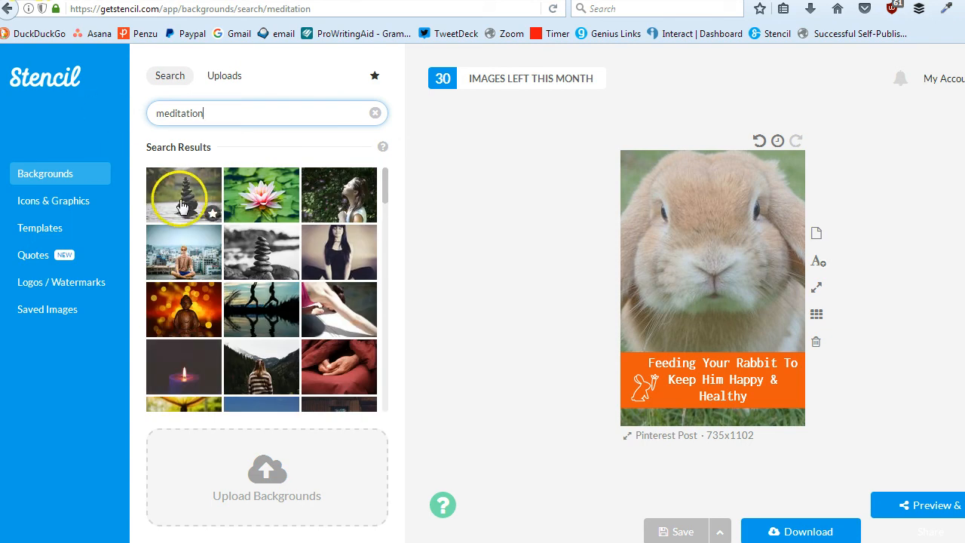
pyautogui.click(181, 195)
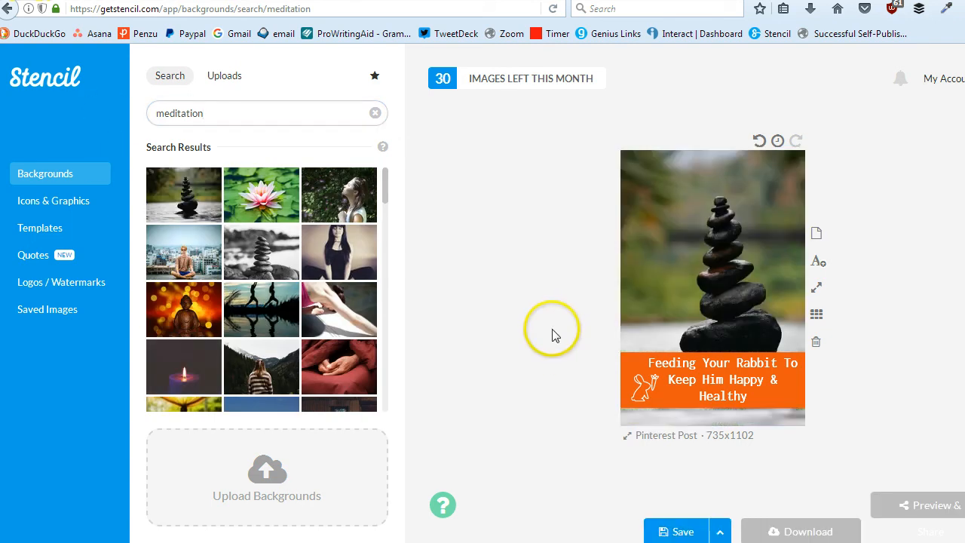
# Step: Delete the title banner, clear everything off the canvas and reapply the stacked-stones photo as the background
pyautogui.click(686, 382)
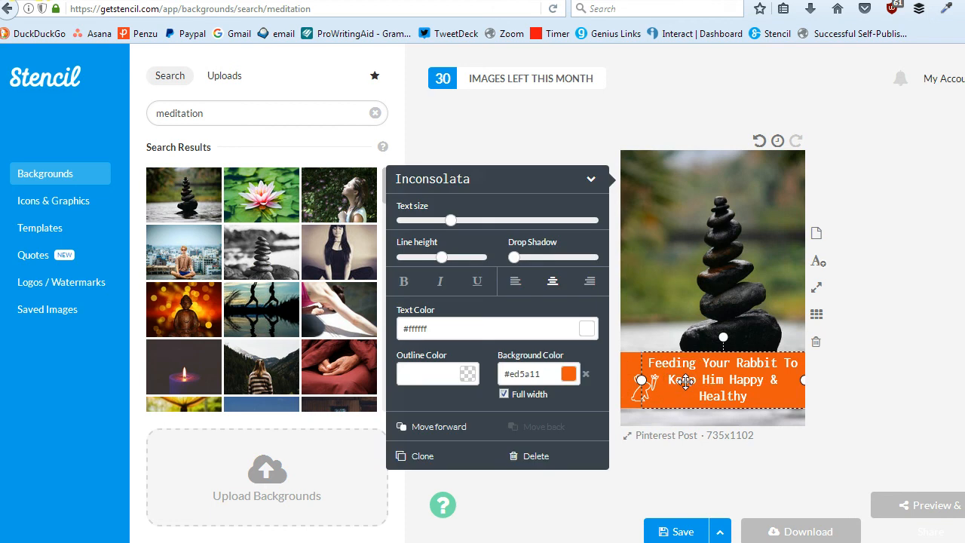
pyautogui.press('Delete')
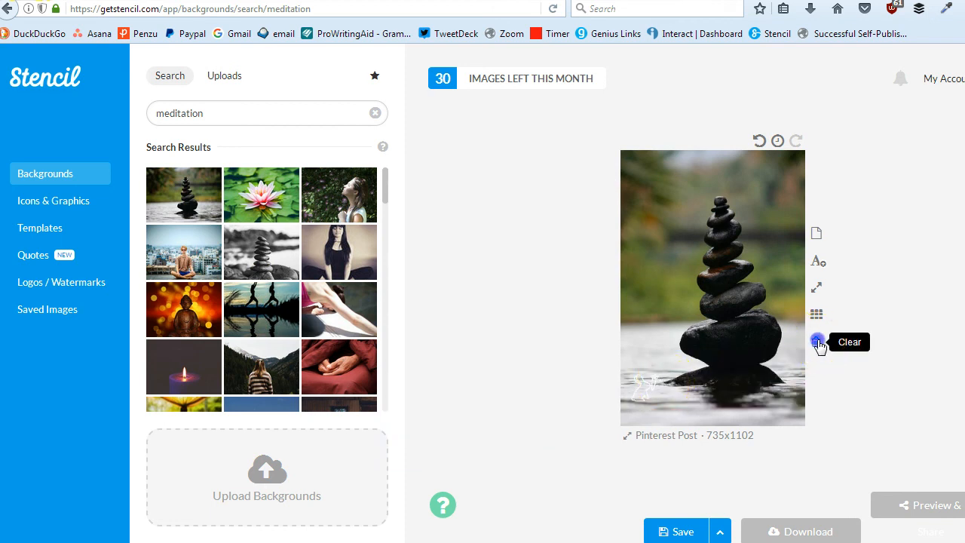
pyautogui.click(818, 342)
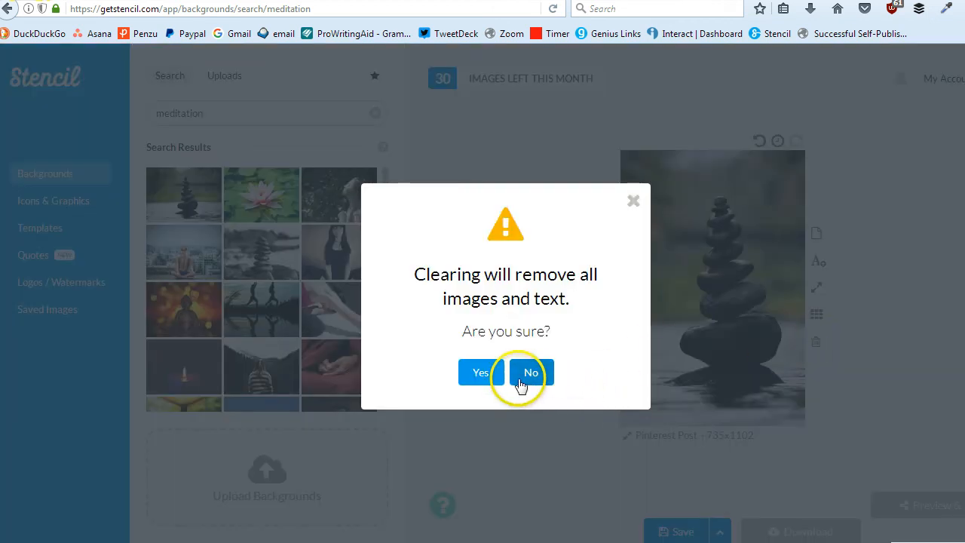
pyautogui.click(481, 372)
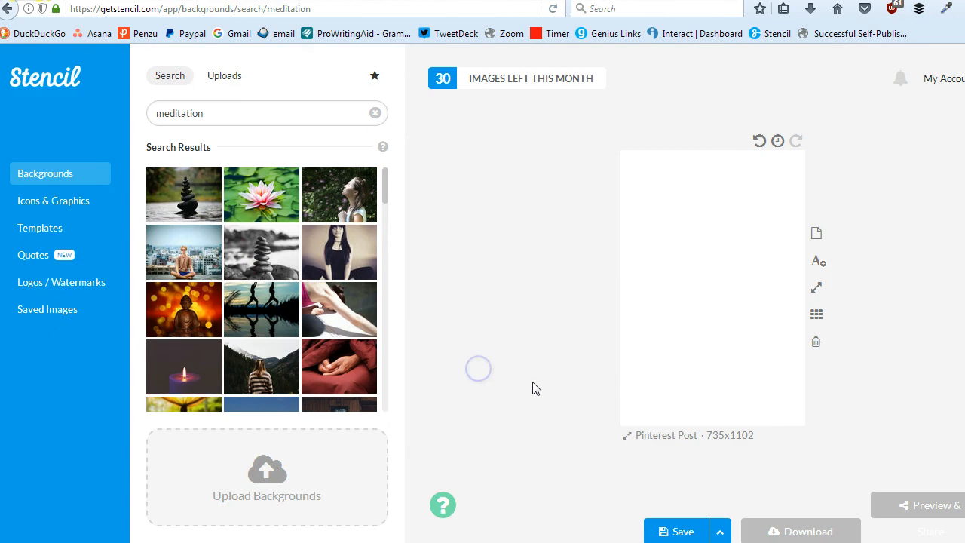
pyautogui.click(176, 209)
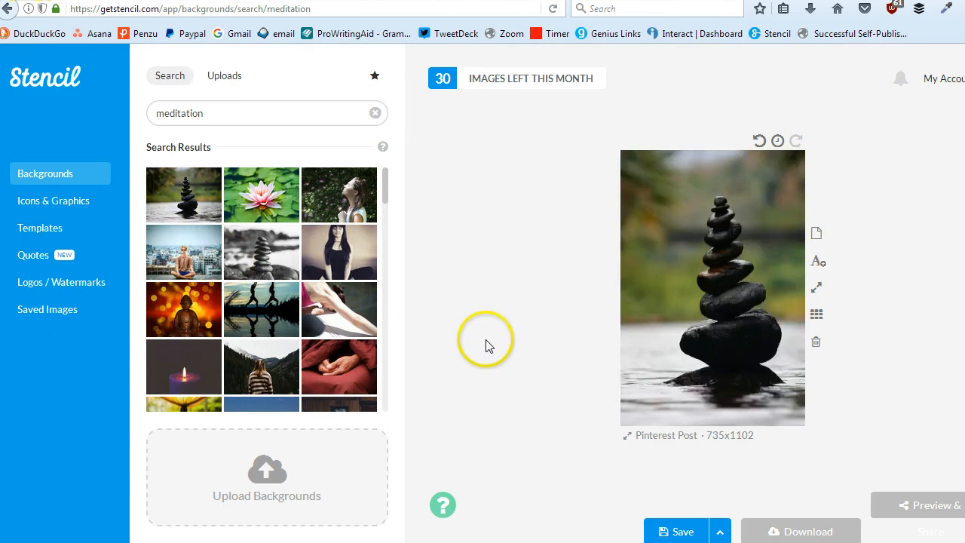
# Step: Search the quotes for "meditation", add "Meditation is realizing and expanding your inner beauty in every direction." and move it above the stones
pyautogui.click(35, 260)
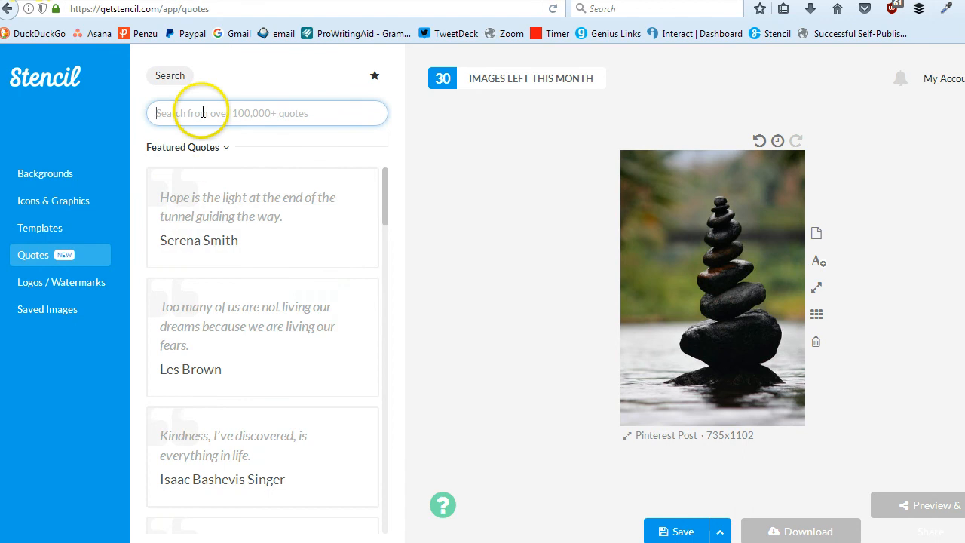
pyautogui.write('meditation')
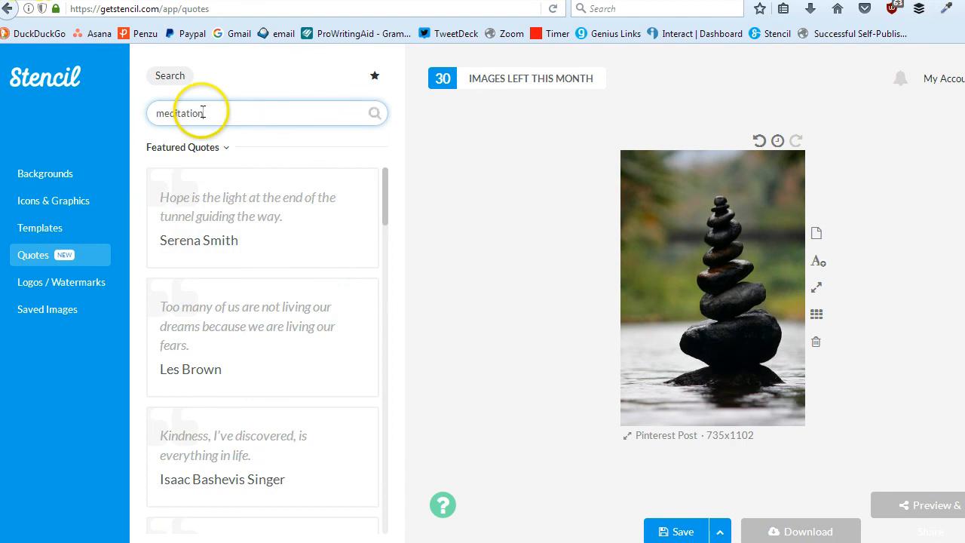
pyautogui.press('Return')
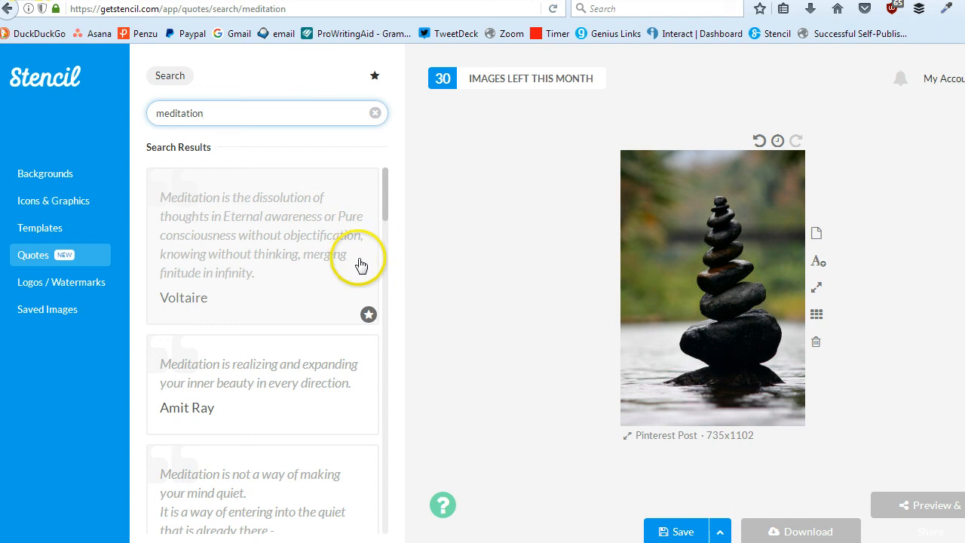
pyautogui.click(250, 383)
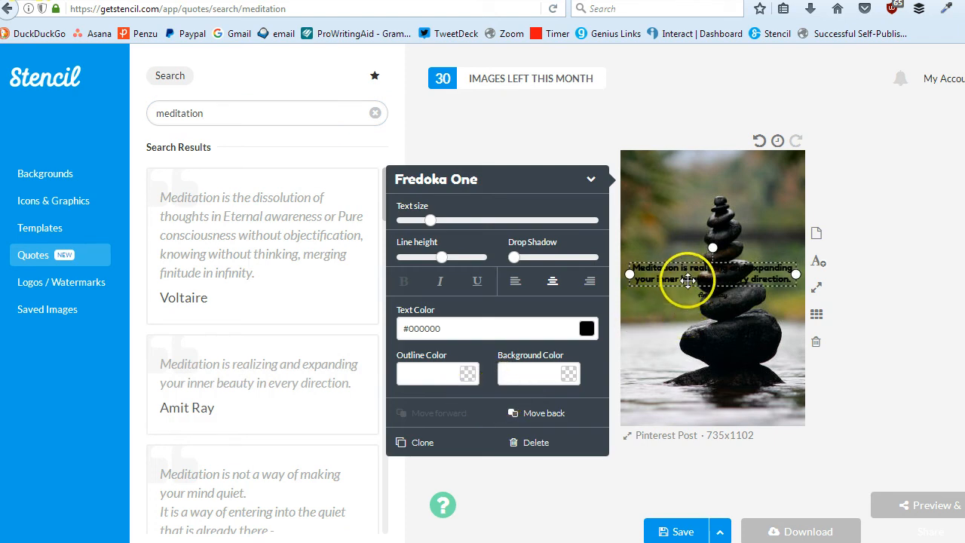
pyautogui.moveTo(684, 280); pyautogui.dragTo(687, 184)
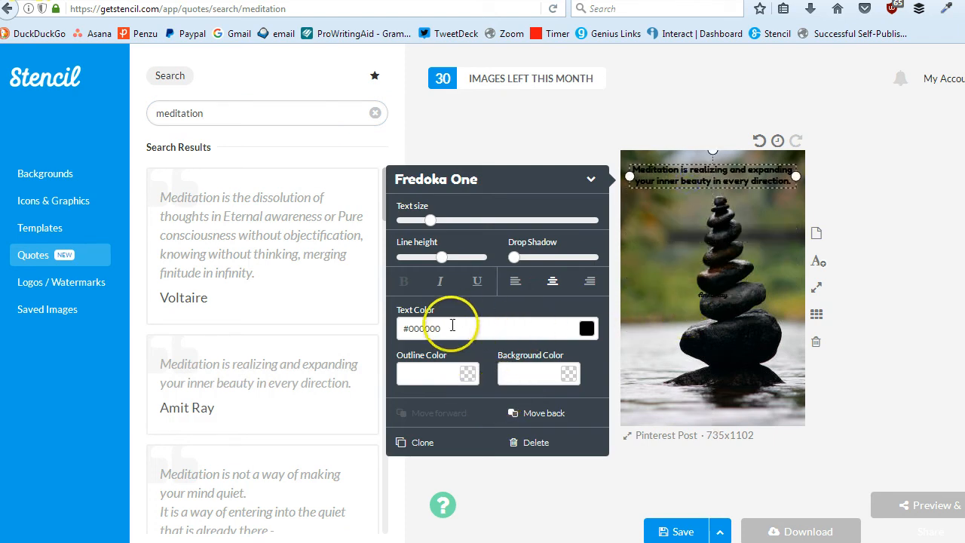
# Step: Set the quote's text colour to white, #ffffff
pyautogui.moveTo(450, 328); pyautogui.dragTo(409, 328)
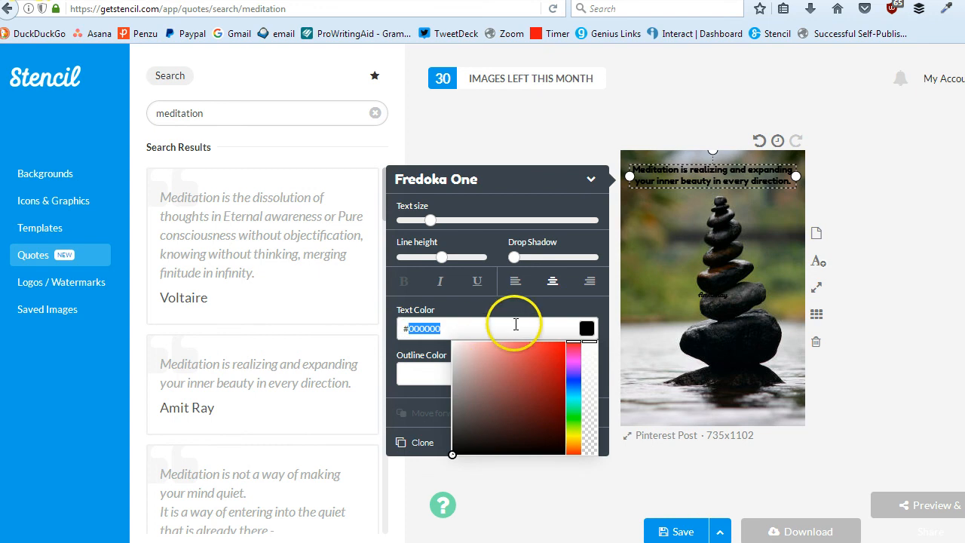
pyautogui.write('ffffff')
pyautogui.press('Return')
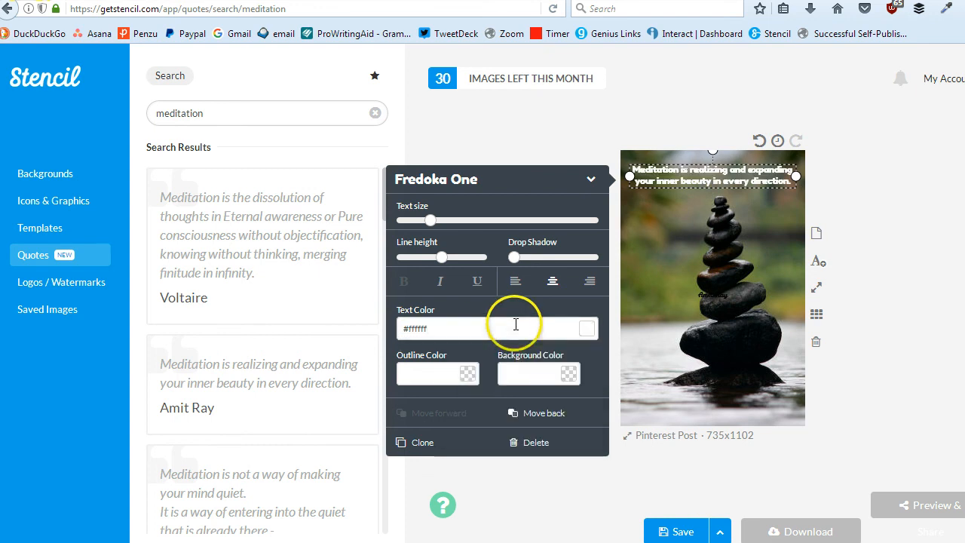
# Step: Move the quote author's name up beneath the quote, beside the top stones, and set its text colour to white, #ffffff
pyautogui.click(713, 295)
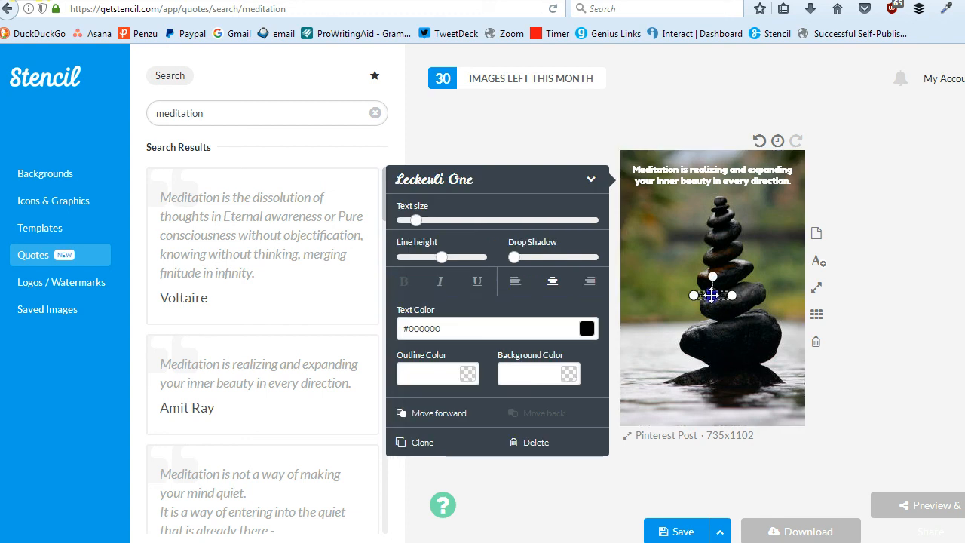
pyautogui.moveTo(712, 295); pyautogui.dragTo(671, 208)
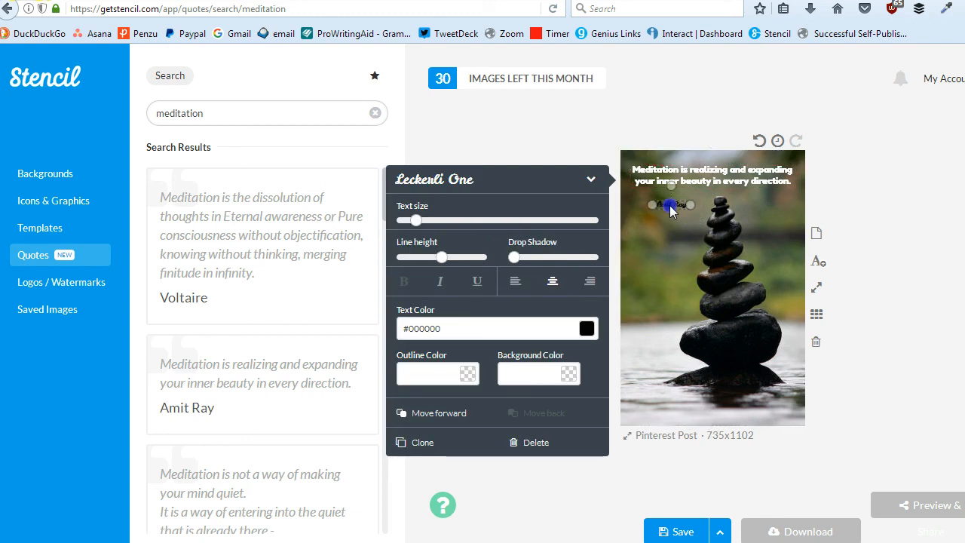
pyautogui.click(413, 330)
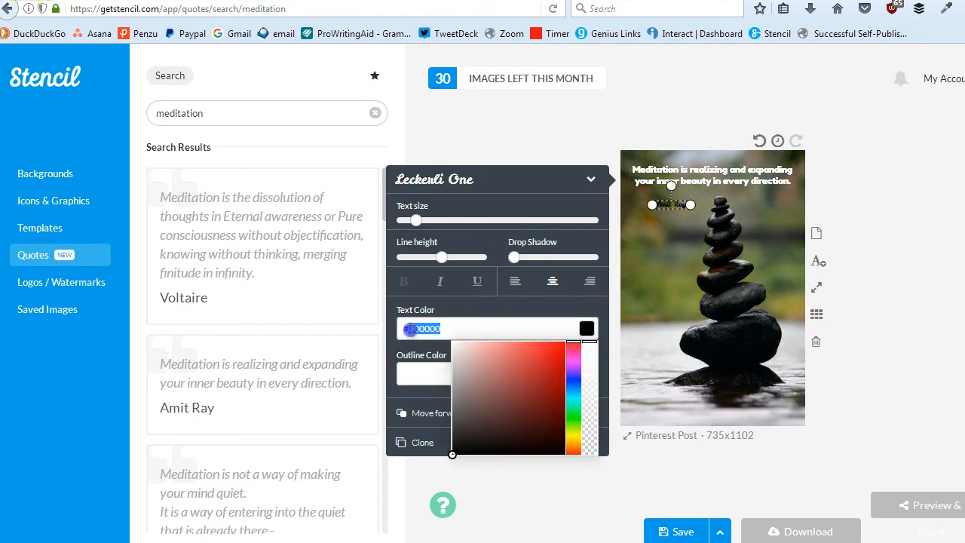
pyautogui.write('#fffff')
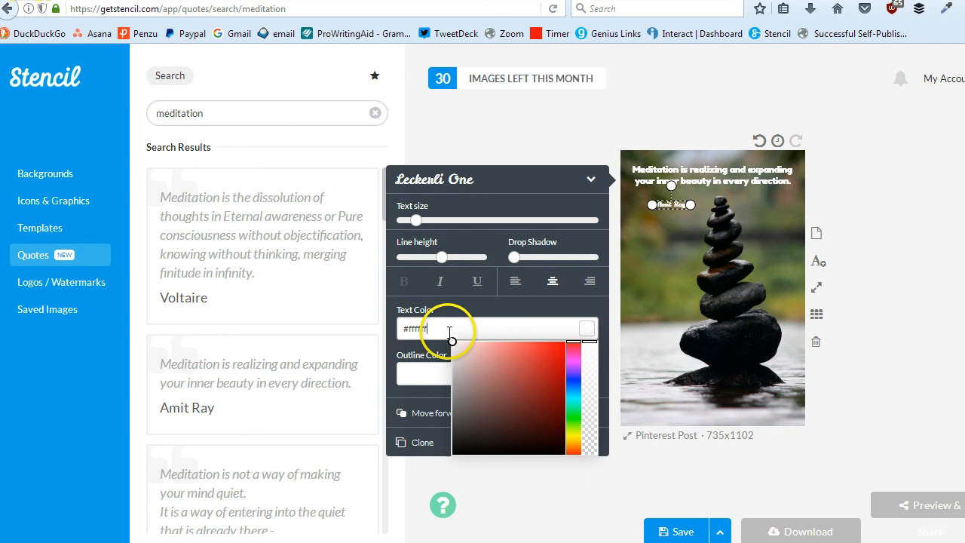
pyautogui.write('f')
pyautogui.click(651, 241)
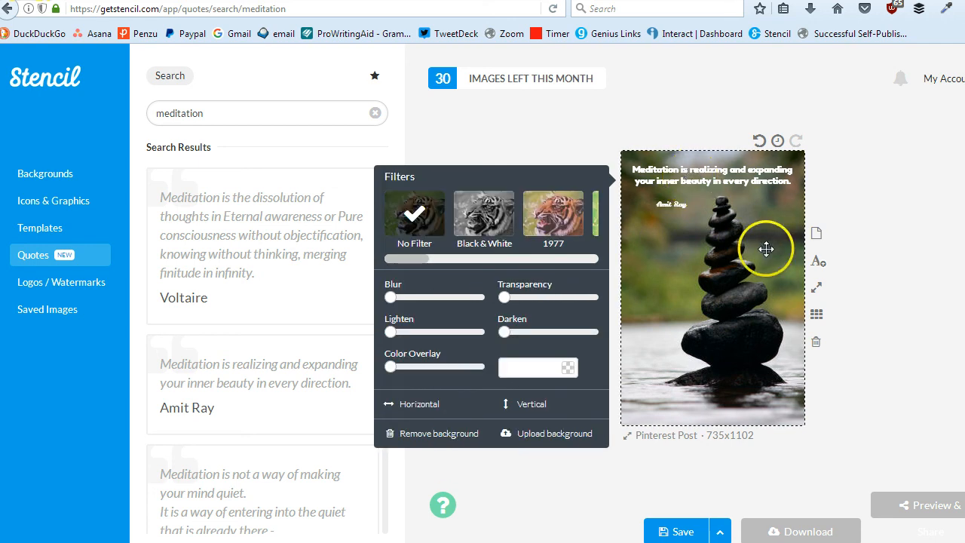
# Step: Resize the canvas to the Facebook Ad (Link) preset, 1200x628
pyautogui.click(816, 297)
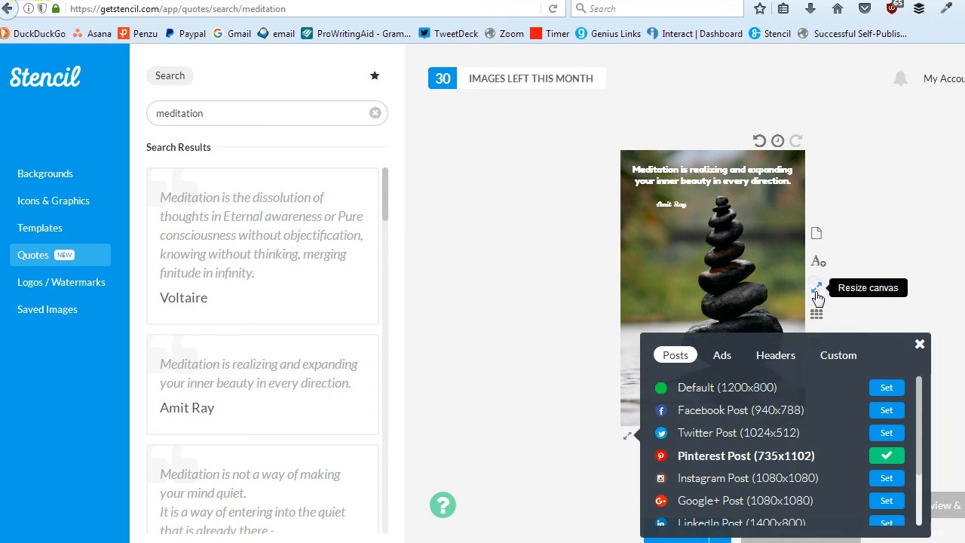
pyautogui.click(724, 356)
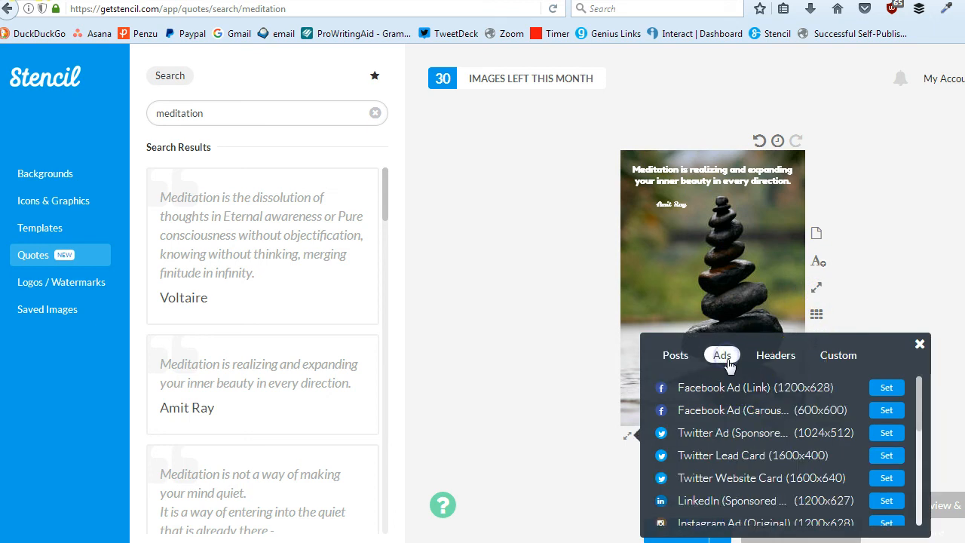
pyautogui.click(881, 387)
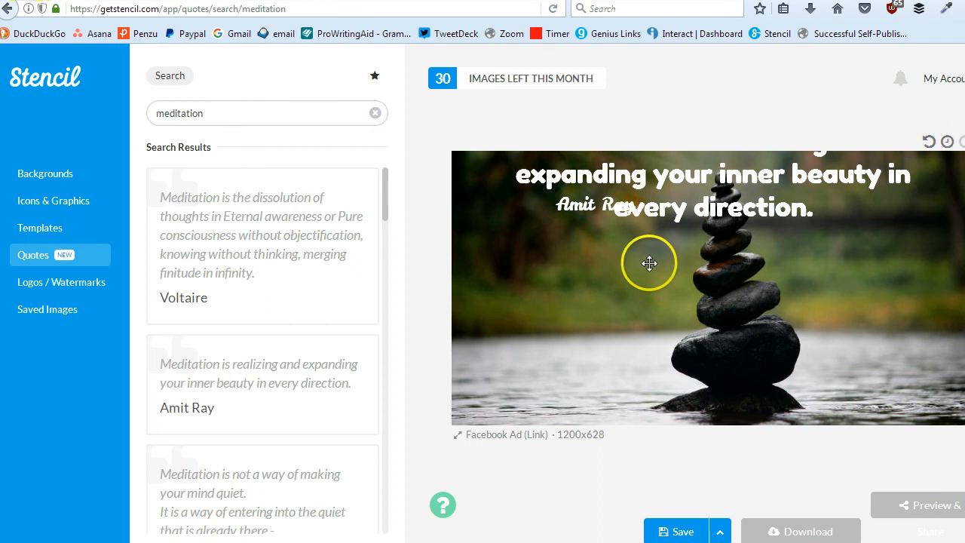
# Step: Reposition the quote across the middle of the stones and place the author's name just beneath it
pyautogui.moveTo(584, 209); pyautogui.dragTo(581, 288)
pyautogui.moveTo(626, 328); pyautogui.dragTo(607, 340)
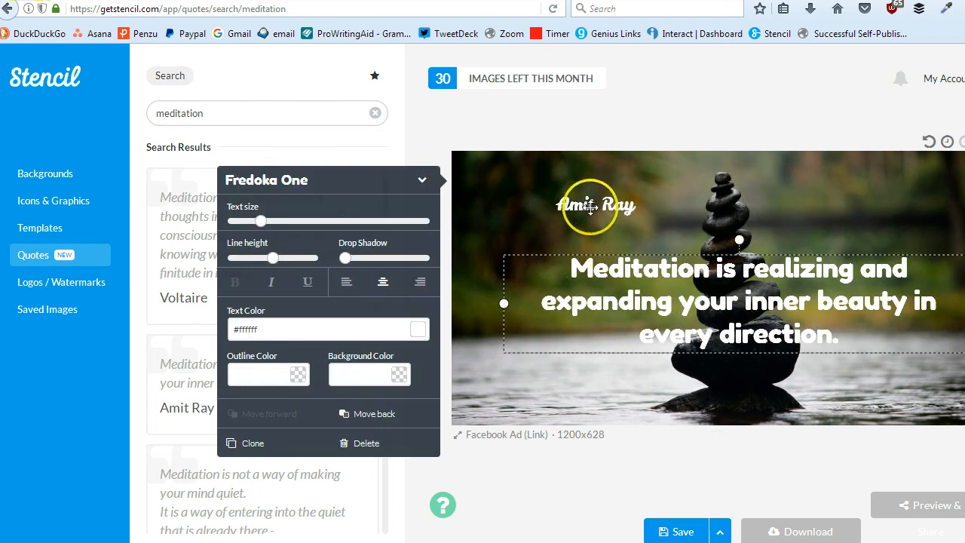
pyautogui.moveTo(578, 204); pyautogui.dragTo(753, 370)
pyautogui.moveTo(715, 308); pyautogui.dragTo(689, 295)
pyautogui.moveTo(762, 371); pyautogui.dragTo(750, 367)
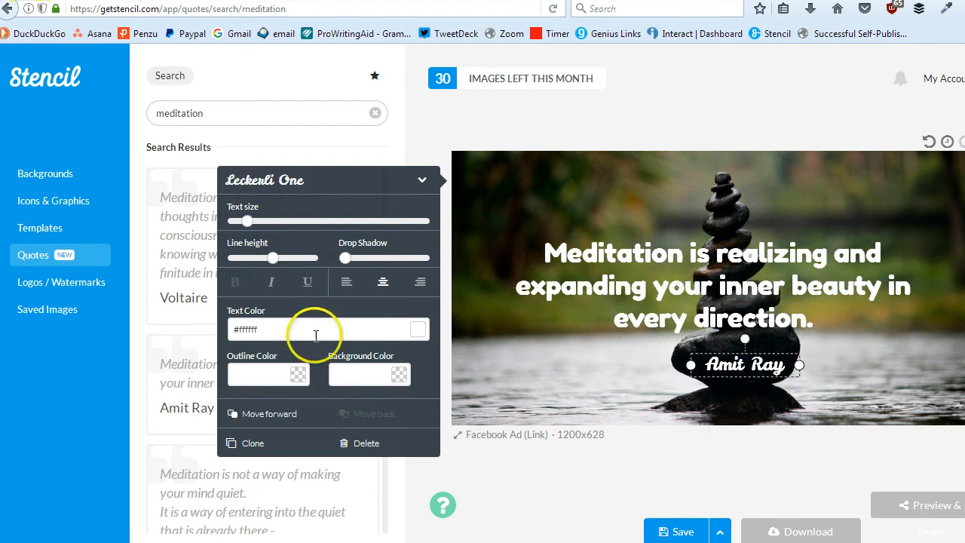
pyautogui.click(437, 135)
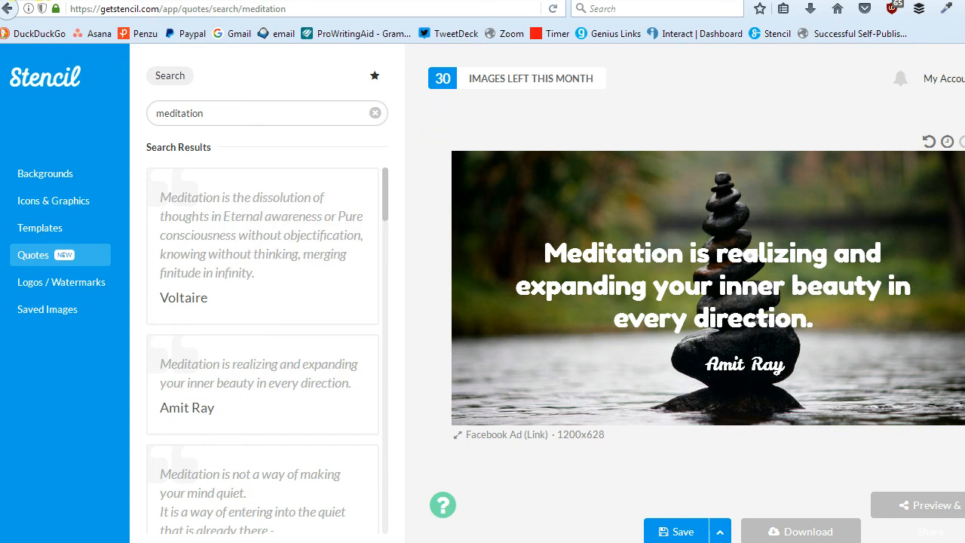
# Step: Add a text with the author's website address and place it in the lower-left corner of the image
pyautogui.moveTo(734, 290); pyautogui.dragTo(863, 398)
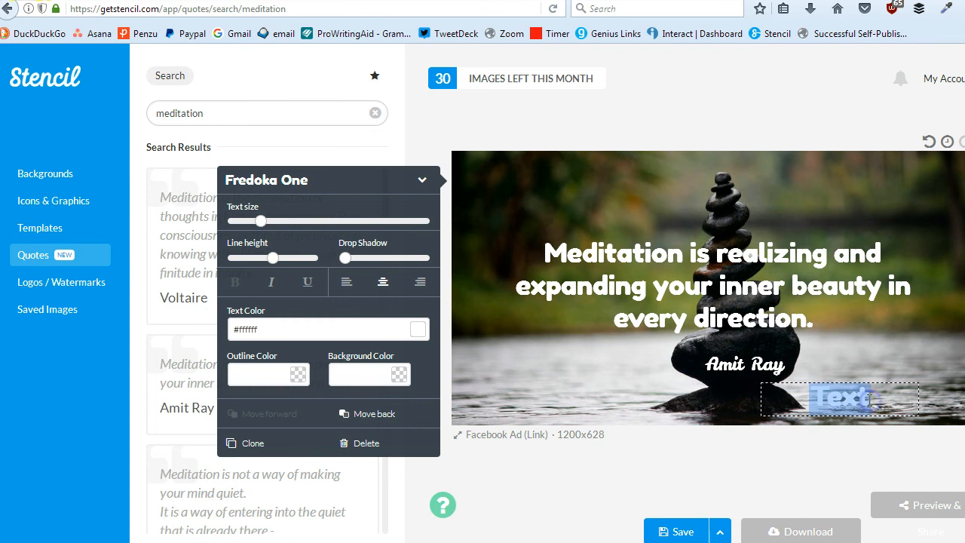
pyautogui.write('AlisonM')
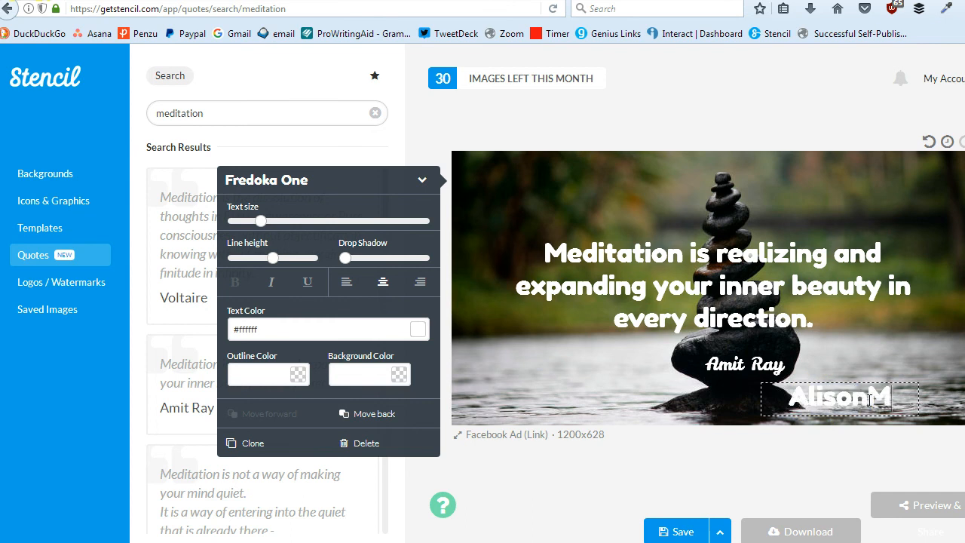
pyautogui.write('Wood.com')
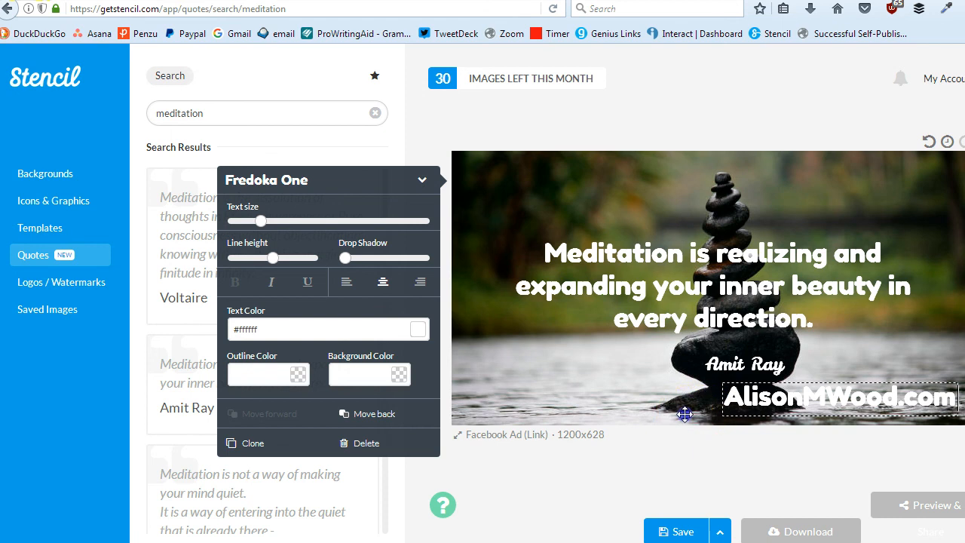
pyautogui.click(805, 407)
pyautogui.moveTo(805, 407); pyautogui.dragTo(543, 414)
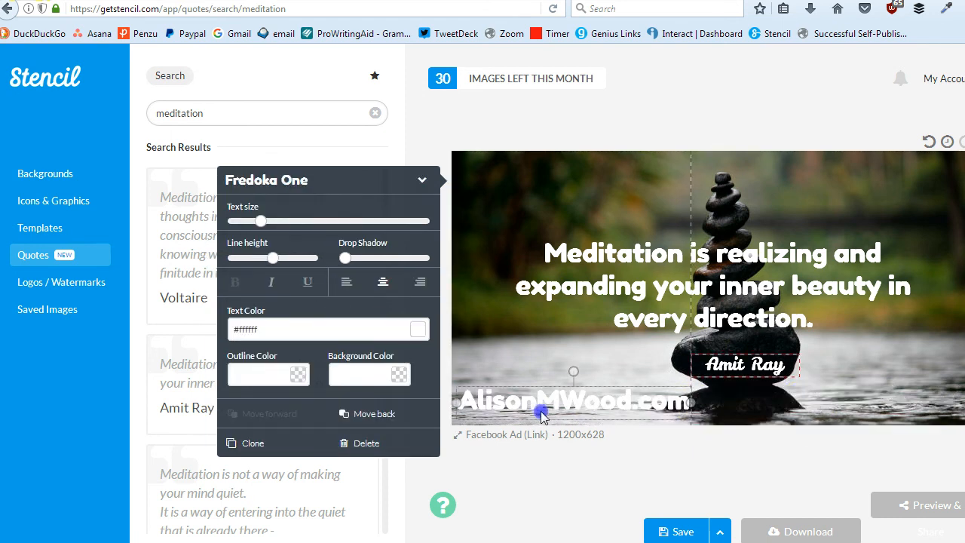
# Step: Set the website address text to red, #d61111, and nudge it slightly closer to the image's lower edge
pyautogui.click(417, 330)
pyautogui.click(389, 355)
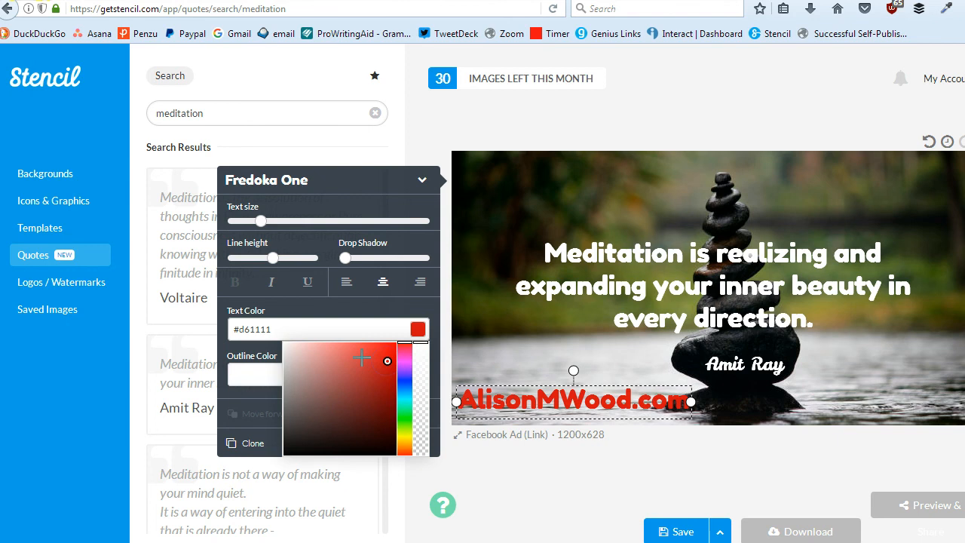
pyautogui.click(594, 481)
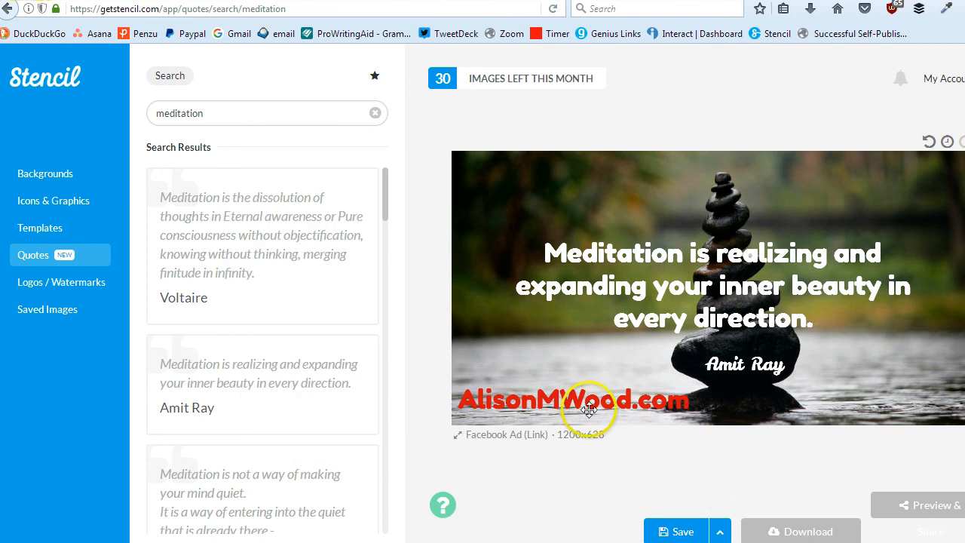
pyautogui.moveTo(589, 406); pyautogui.dragTo(591, 416)
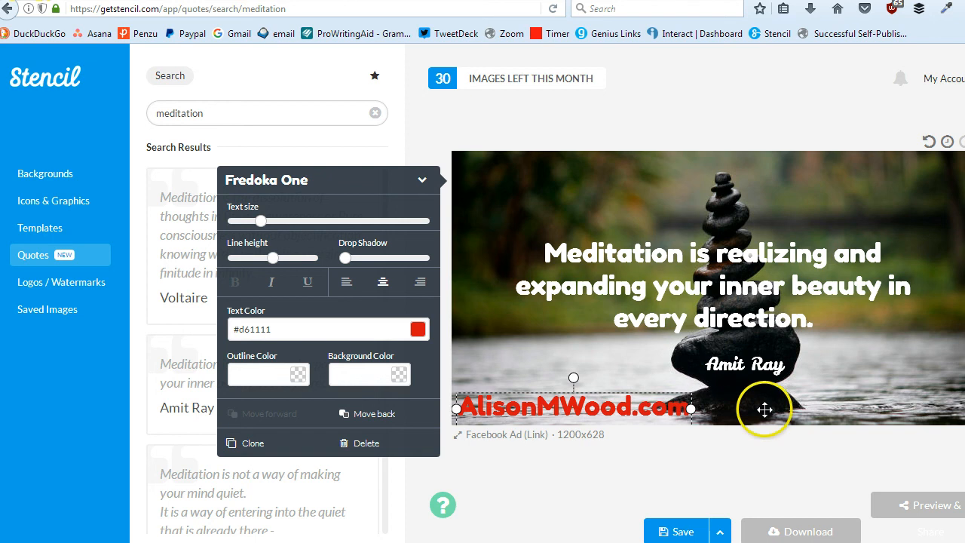
pyautogui.click(641, 473)
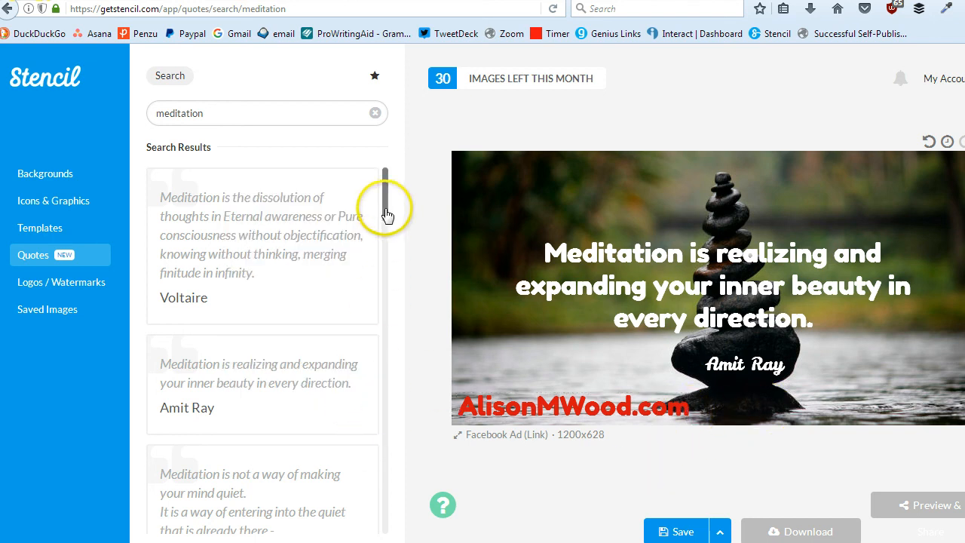
# Step: Browse the meditation quotes, logo and watermark uploads, saved images and backgrounds libraries
pyautogui.moveTo(387, 216); pyautogui.dragTo(398, 404)
pyautogui.click(59, 285)
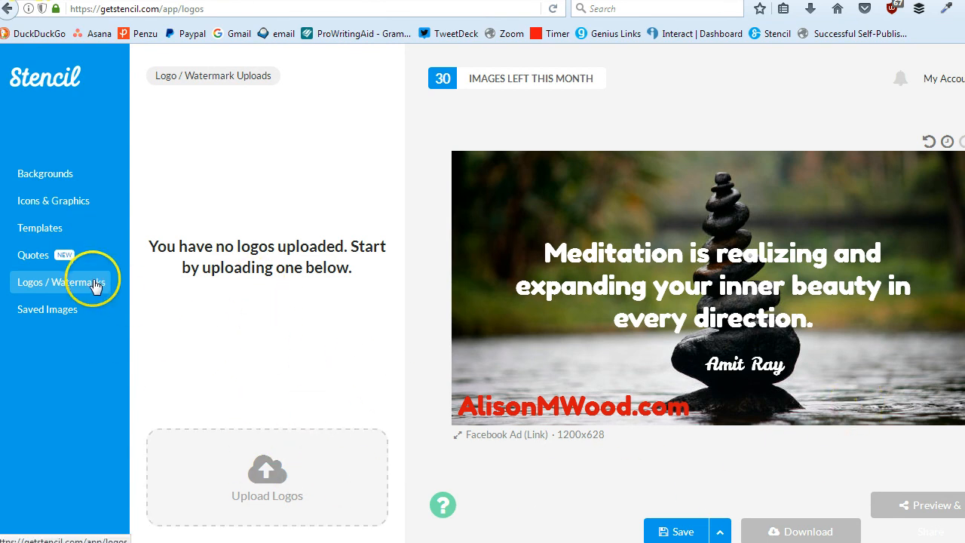
pyautogui.click(61, 313)
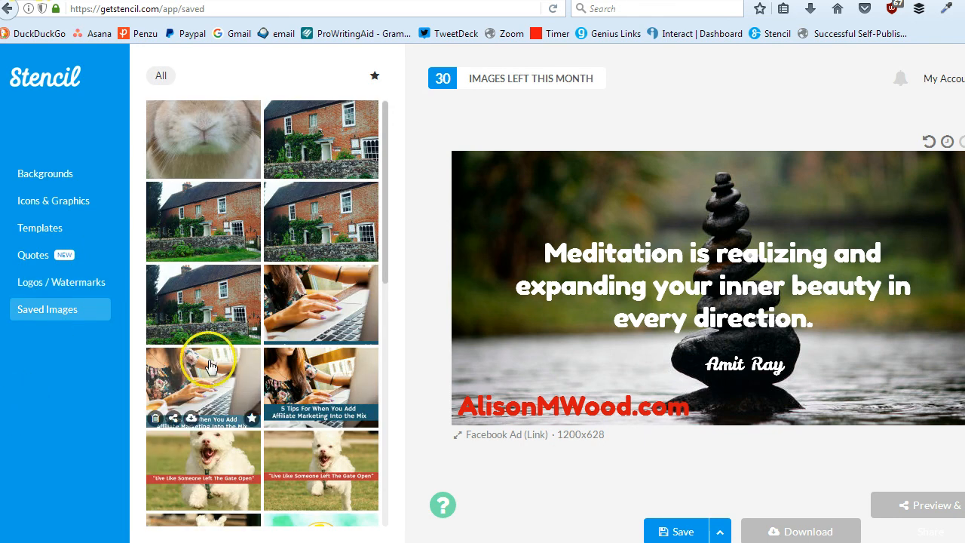
pyautogui.moveTo(388, 274); pyautogui.dragTo(392, 387)
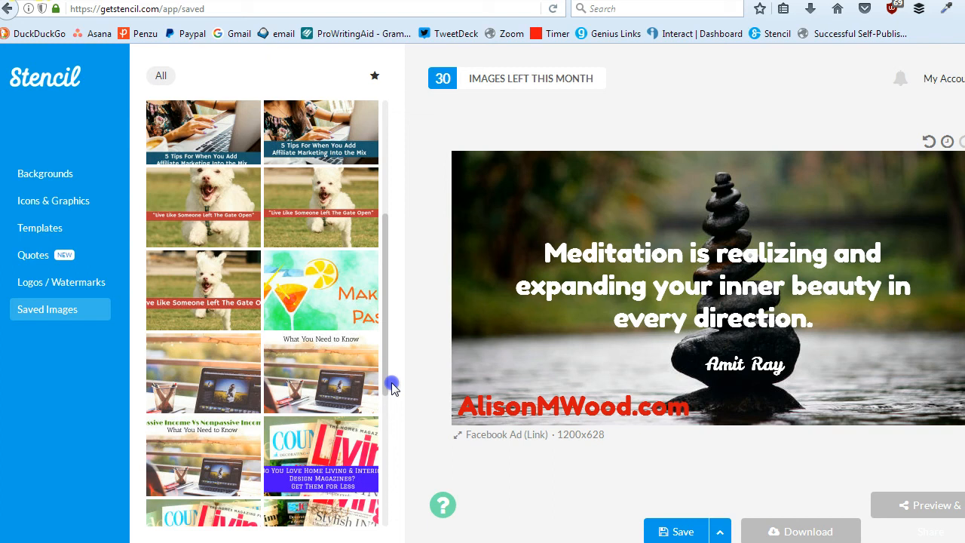
pyautogui.moveTo(392, 387)
pyautogui.mouseDown()
pyautogui.moveTo(392, 402)
pyautogui.moveTo(393, 389)
pyautogui.mouseUp()
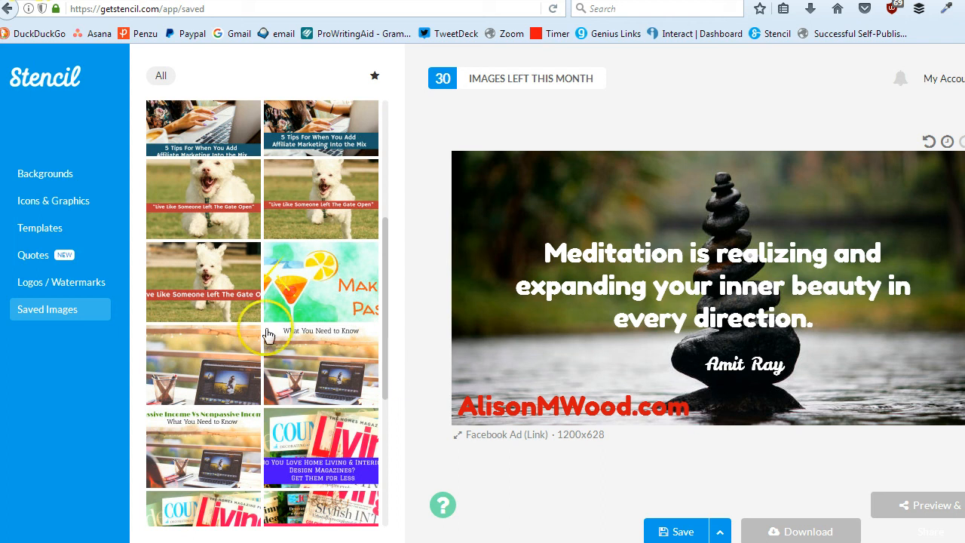
pyautogui.click(42, 175)
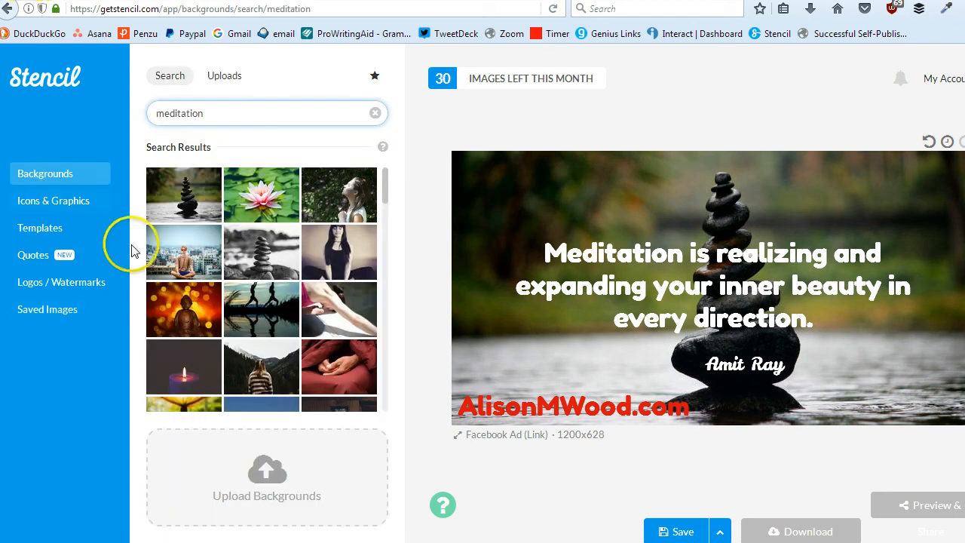